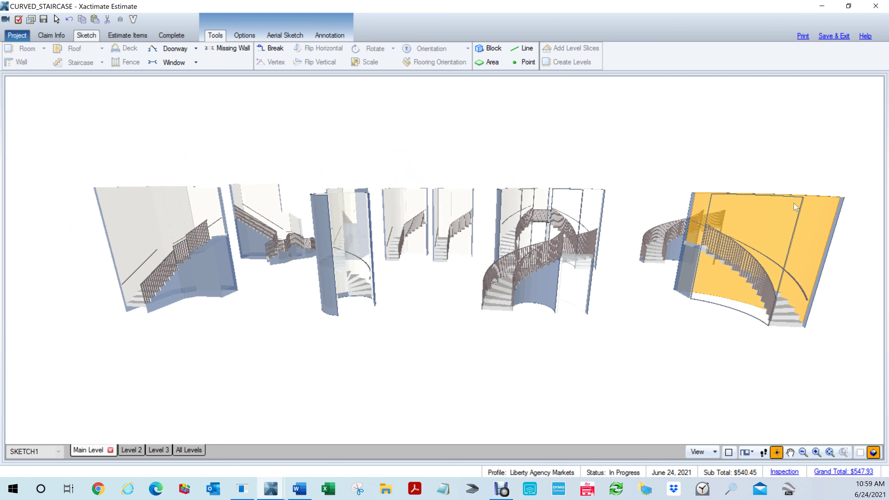
Examine the collection of curved, spiral and landing staircases in 3D with all levels shown.
mouse_move(579, 288)
mouse_down()
mouse_move(608, 351)
mouse_move(529, 321)
mouse_up()
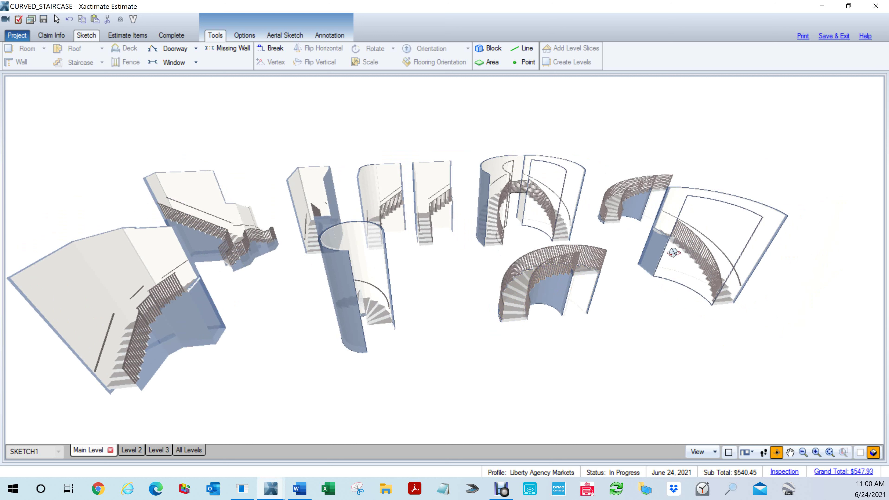
click(191, 452)
drag(616, 231, 651, 277)
drag(535, 329, 642, 402)
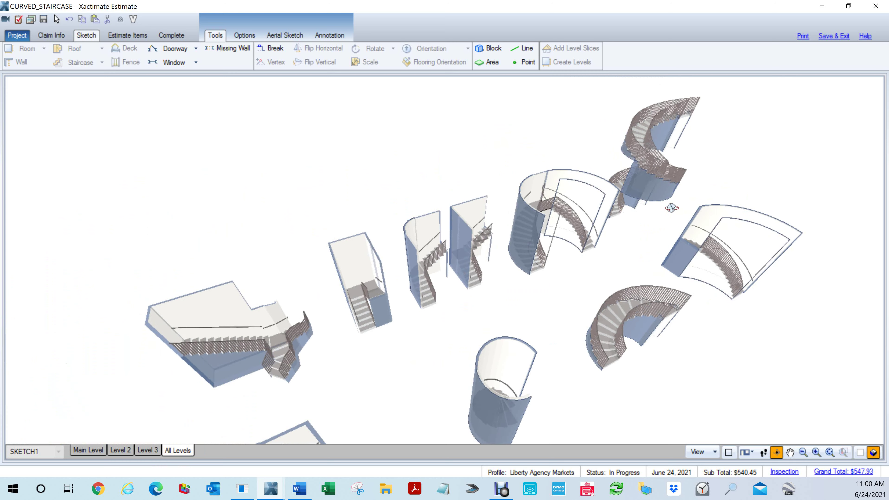
drag(692, 256, 482, 213)
scroll(626, 288, down, 2)
drag(563, 293, 514, 234)
scroll(515, 234, down, 5)
drag(469, 331, 546, 343)
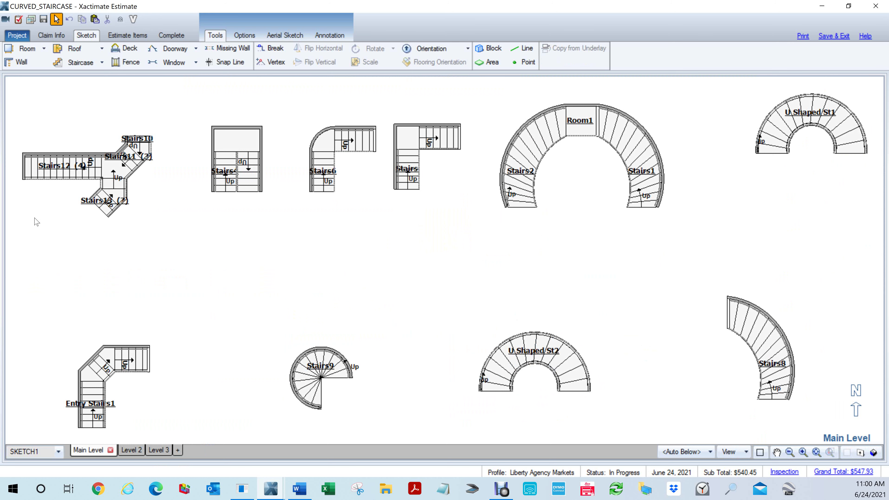
Examine the branching staircase with its landing, angled flights and railings in the main level plan and in 3D from several sides.
scroll(30, 217, up, 2)
mouse_move(204, 230)
mouse_down()
mouse_move(382, 252)
mouse_move(463, 296)
mouse_up()
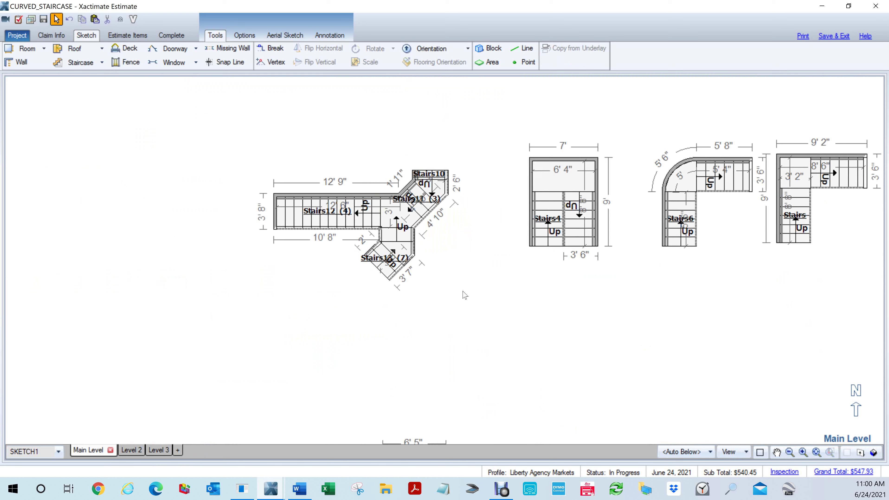
key(F3)
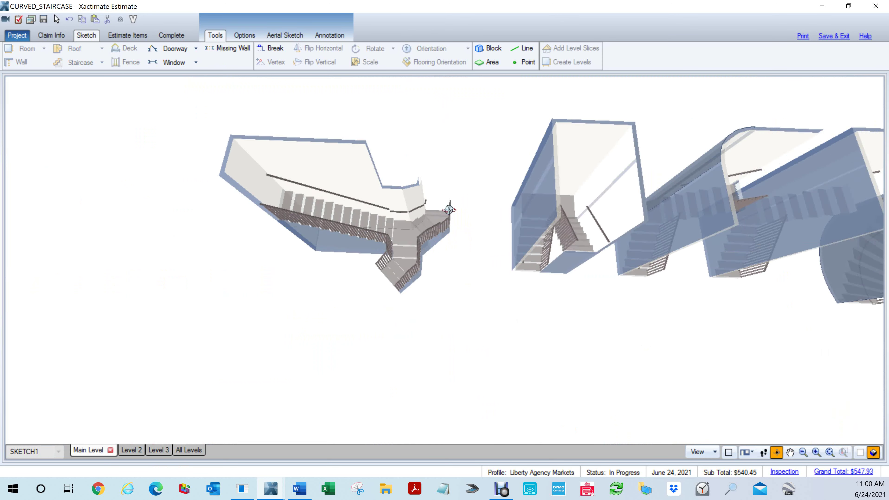
drag(437, 255, 414, 326)
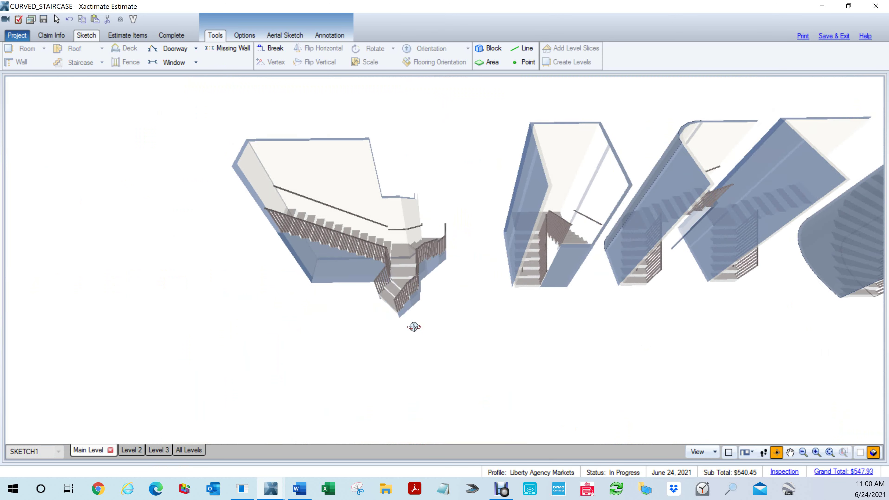
scroll(423, 305, up, 3)
drag(499, 349, 369, 386)
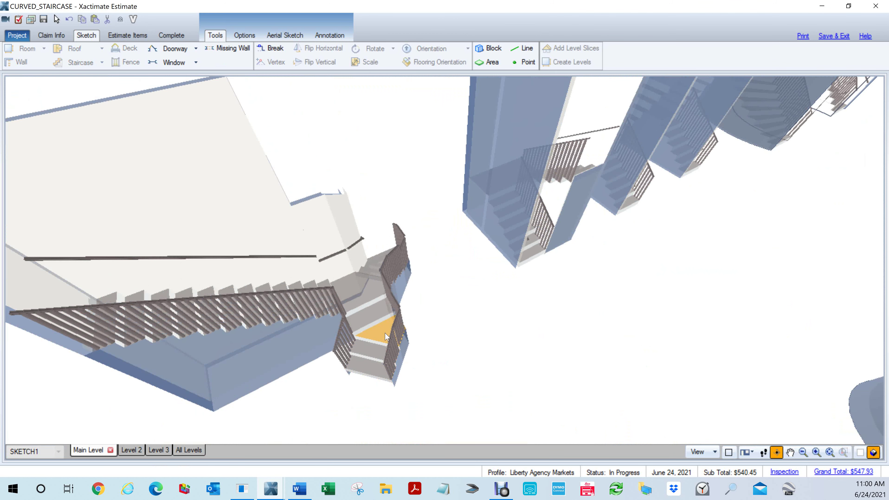
drag(342, 313, 472, 354)
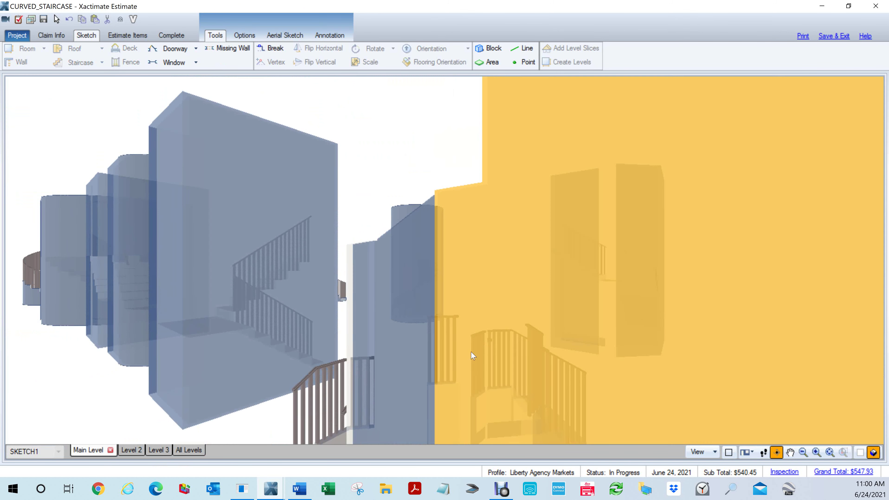
drag(639, 371, 632, 234)
drag(329, 318, 483, 395)
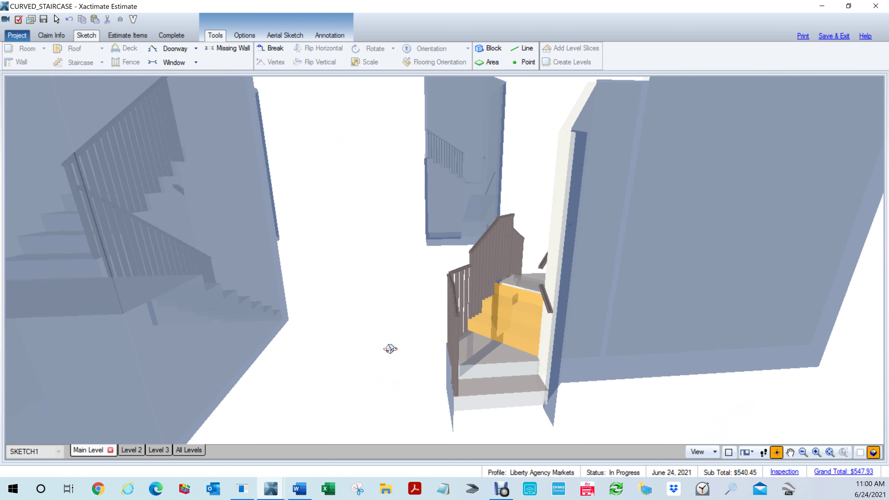
drag(404, 352, 579, 263)
drag(458, 247, 552, 308)
drag(267, 311, 306, 349)
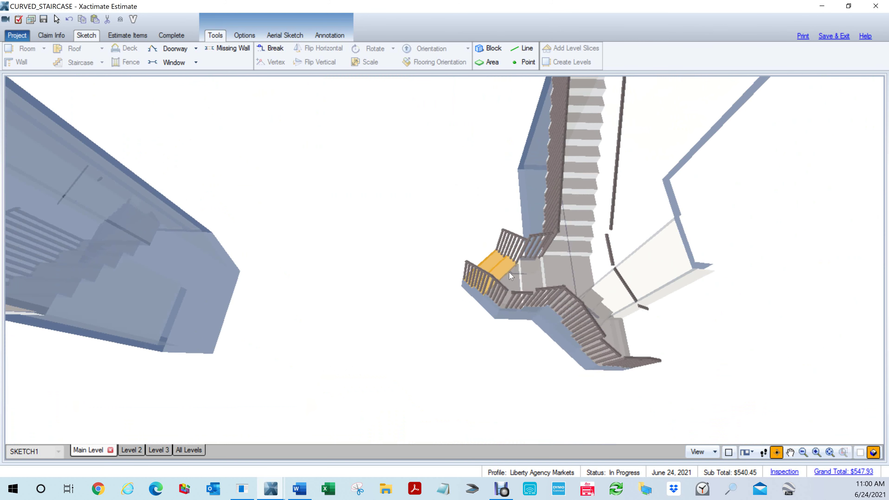
drag(531, 207, 571, 175)
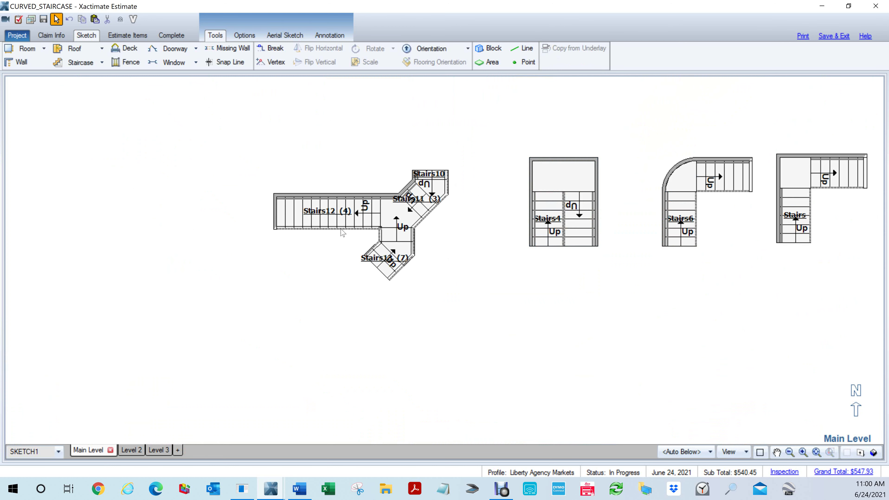
Examine the spiral staircase and the angled entry staircase on the main level in plan and in 3D.
scroll(555, 259, down, 2)
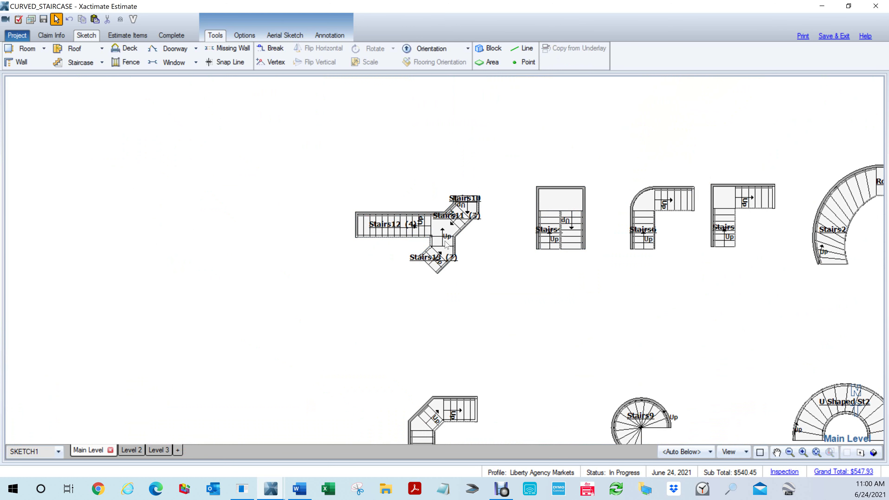
drag(622, 308, 462, 193)
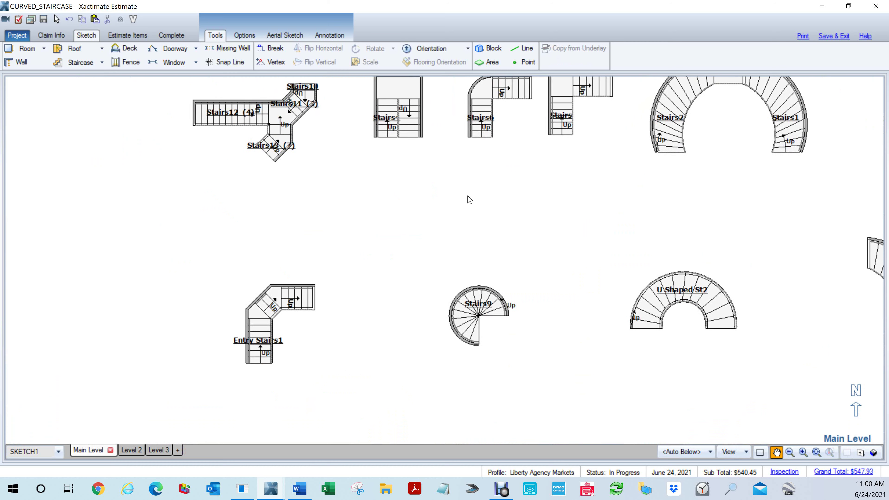
scroll(511, 351, up, 3)
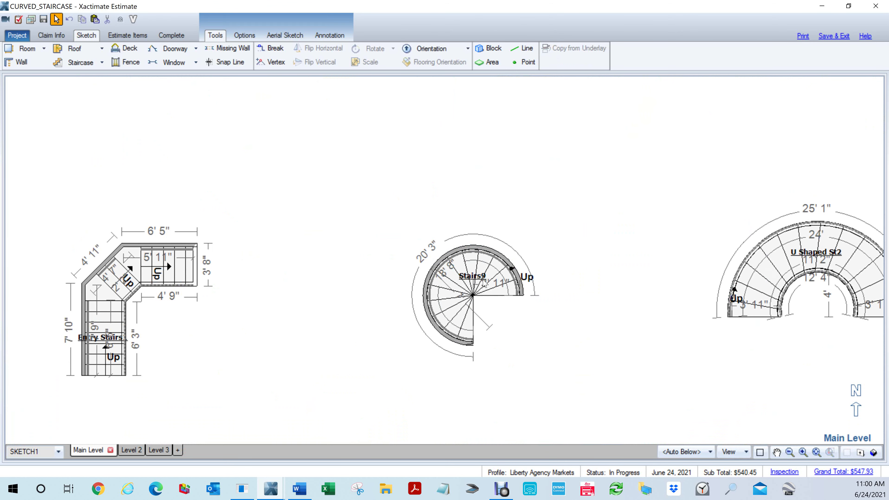
key(F9)
drag(507, 345, 477, 206)
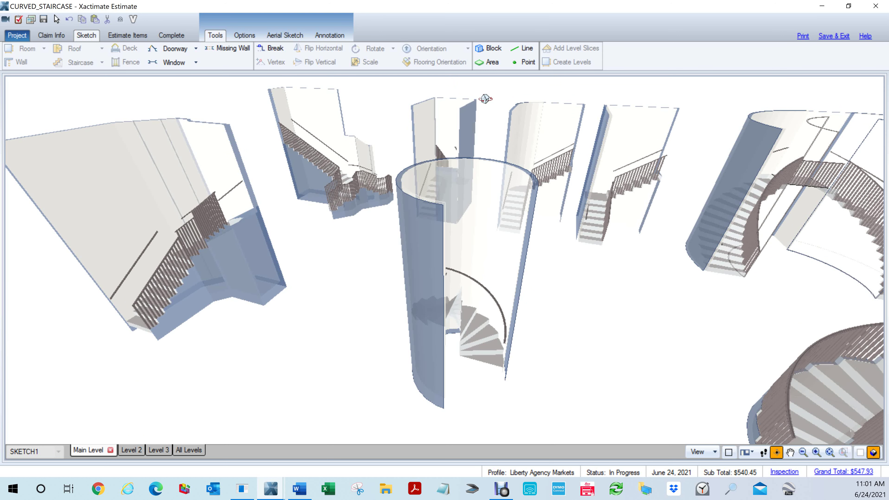
scroll(563, 253, down, 2)
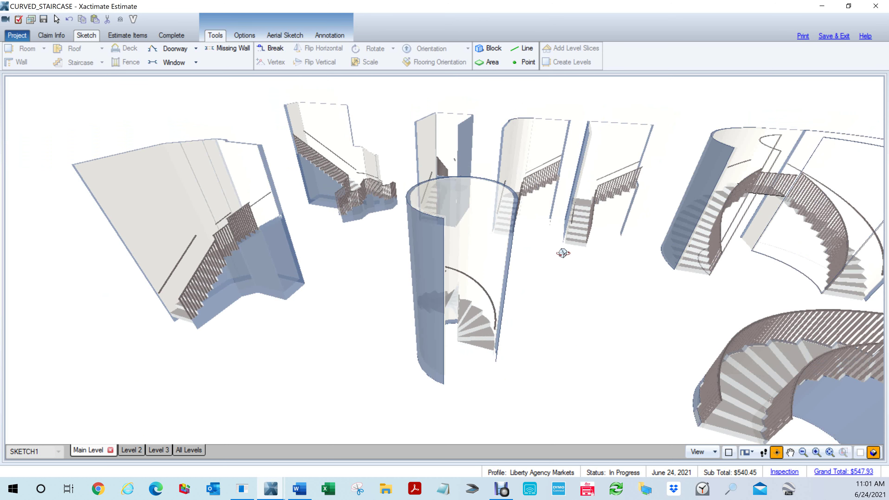
drag(312, 272, 490, 262)
scroll(182, 332, down, 3)
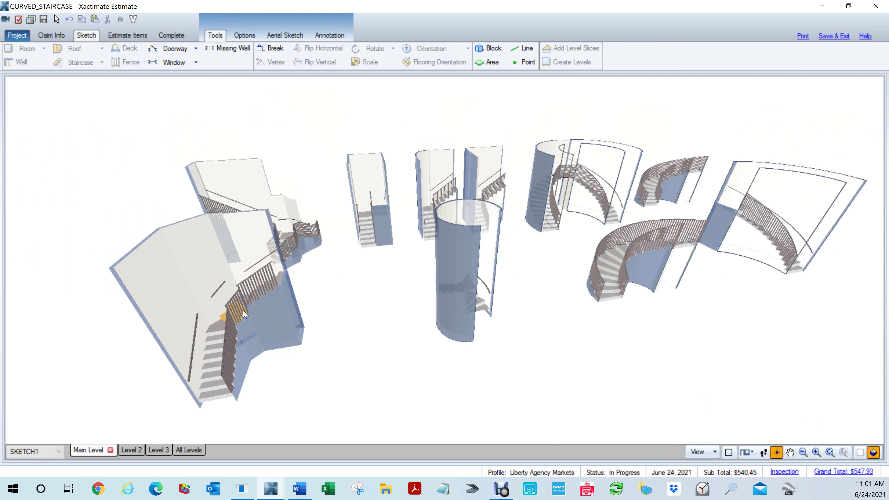
Inspect the U-shaped, L-shaped and curved staircases in 3D from the front, above and behind.
scroll(344, 217, up, 2)
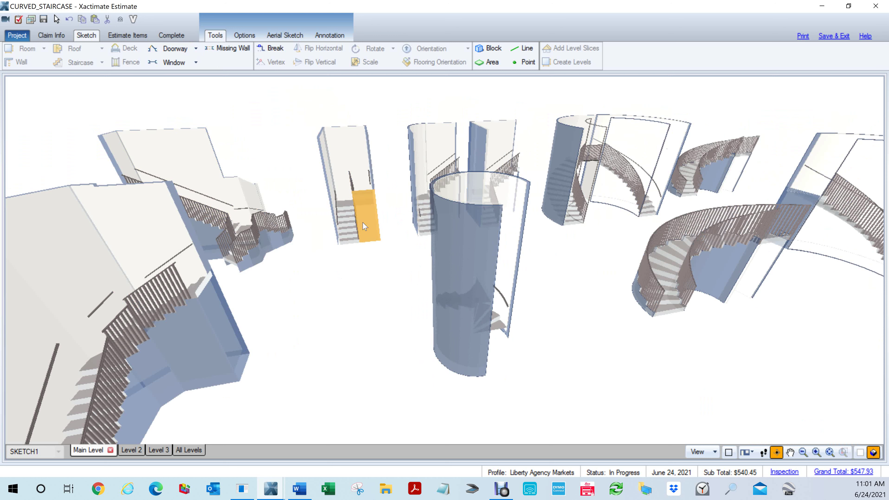
mouse_move(337, 287)
mouse_down()
mouse_move(425, 328)
mouse_move(409, 288)
mouse_up()
scroll(402, 280, down, 2)
drag(354, 193, 287, 221)
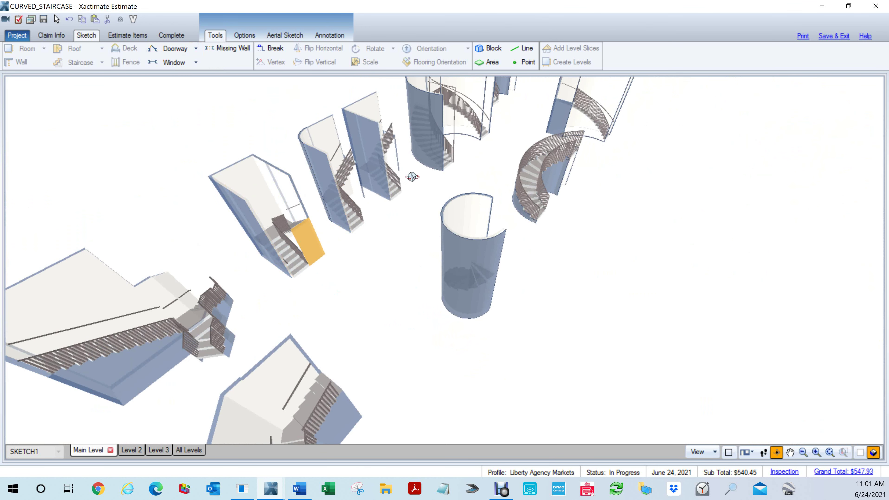
scroll(382, 194, up, 2)
mouse_move(379, 195)
mouse_down()
mouse_move(308, 199)
mouse_move(359, 205)
mouse_move(297, 212)
mouse_move(335, 210)
mouse_up()
scroll(356, 206, down, 2)
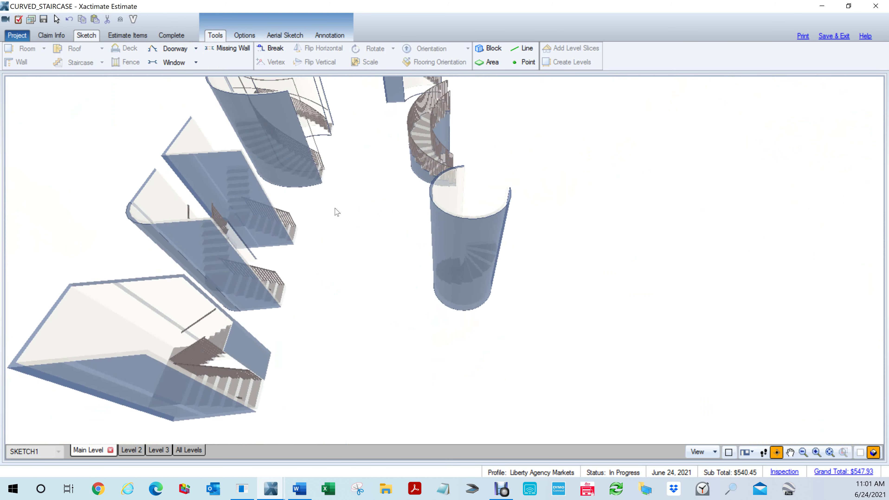
scroll(318, 214, down, 3)
drag(270, 226, 509, 173)
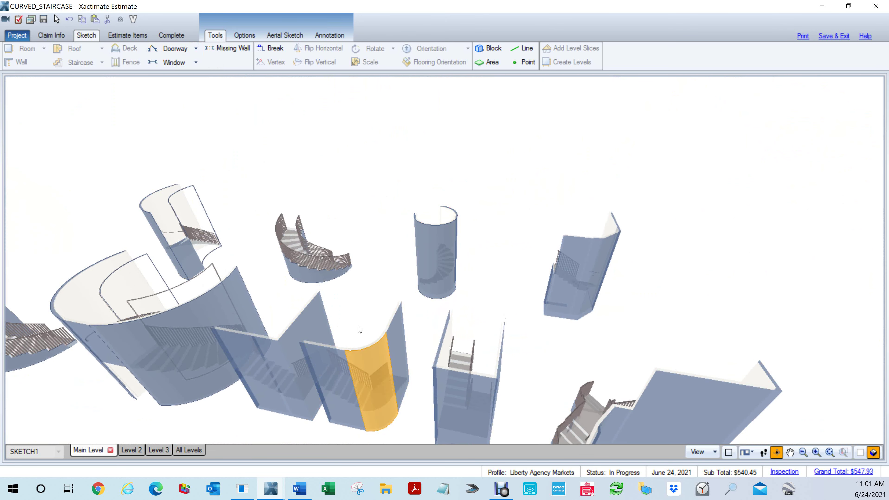
drag(399, 298, 515, 255)
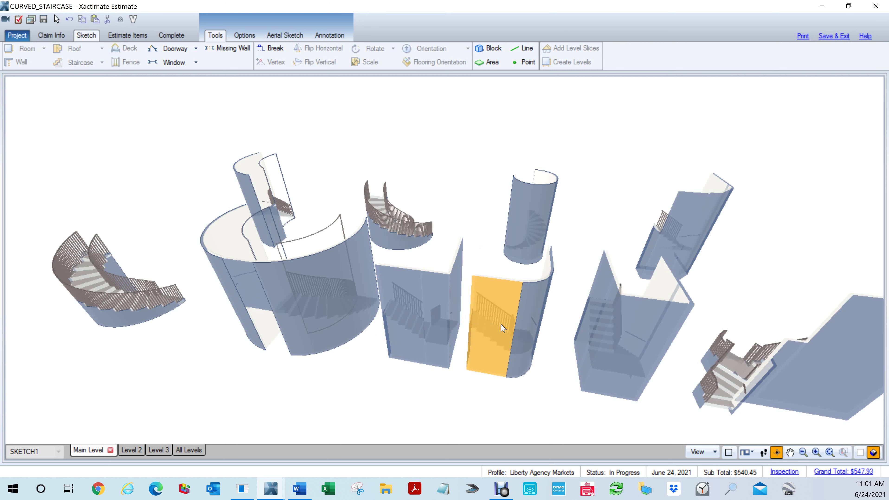
scroll(564, 292, down, 2)
drag(507, 318, 242, 280)
mouse_move(378, 303)
mouse_down()
mouse_move(275, 274)
mouse_move(224, 230)
mouse_move(220, 209)
mouse_up()
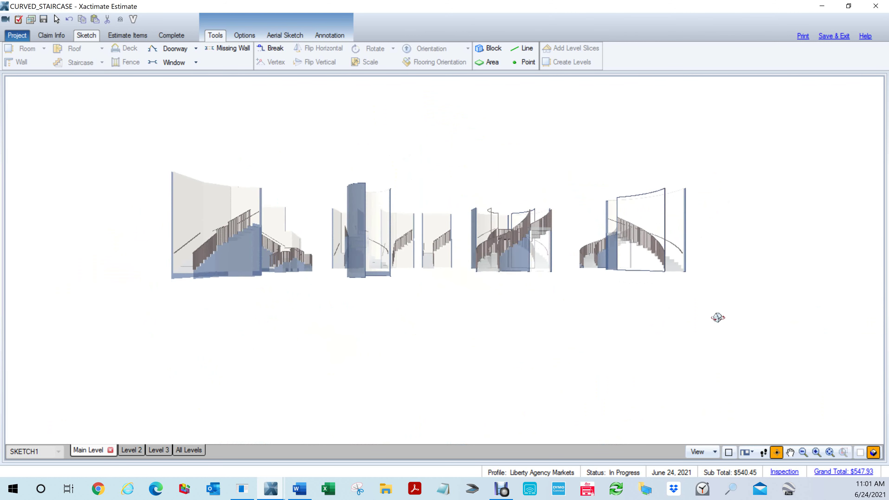
In the main level plan, duplicate the curved staircase Stairs8 and place the copy to its east.
key(F8)
scroll(688, 263, down, 3)
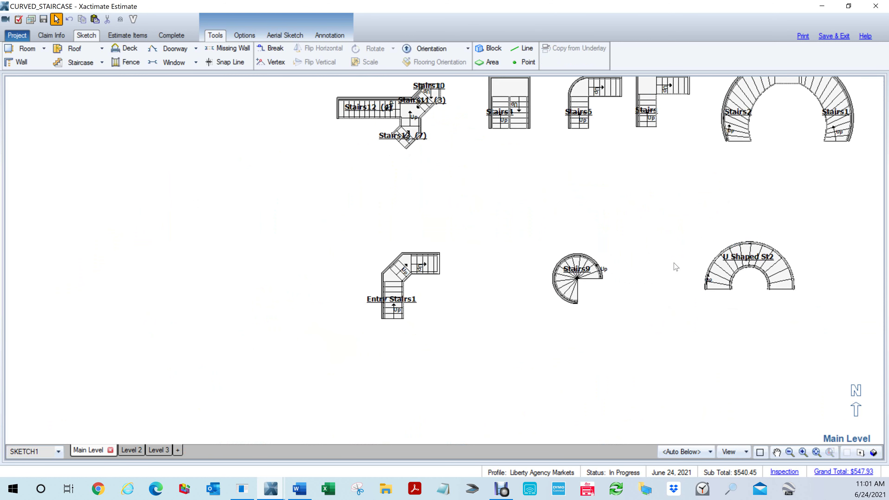
drag(677, 267, 411, 287)
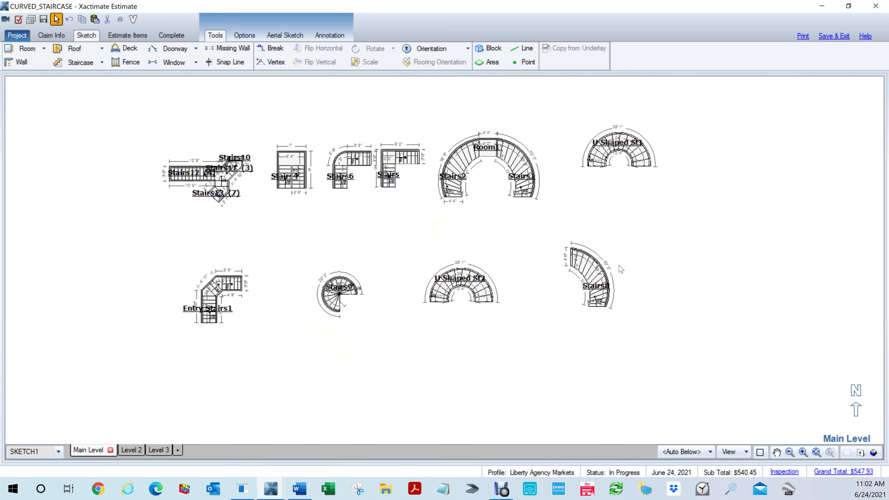
drag(535, 222, 691, 376)
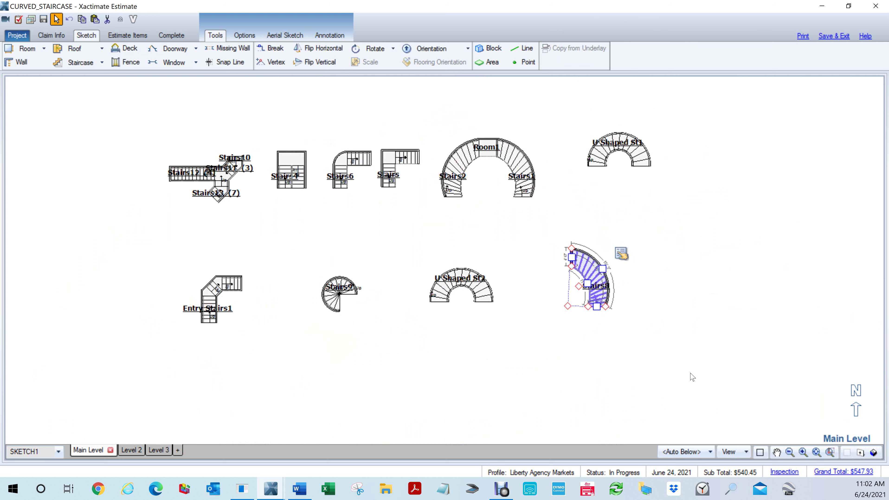
key(ctrl+v)
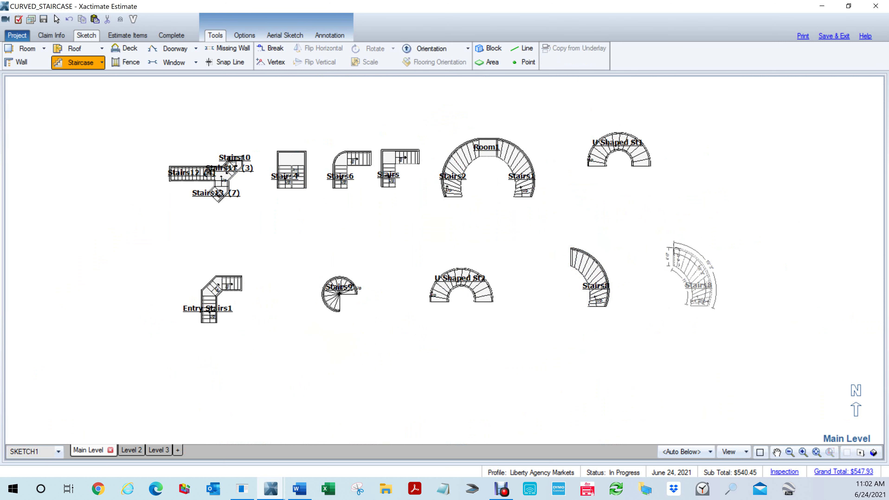
click(673, 249)
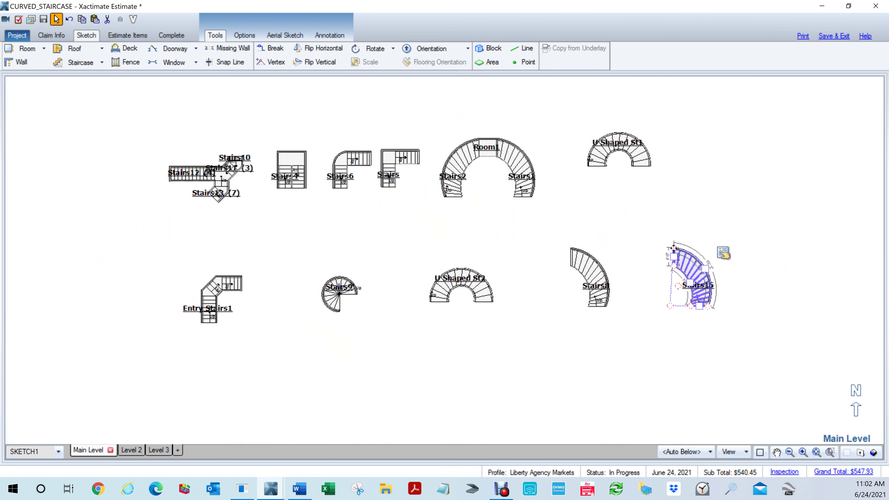
key(v)
key(ctrl+z)
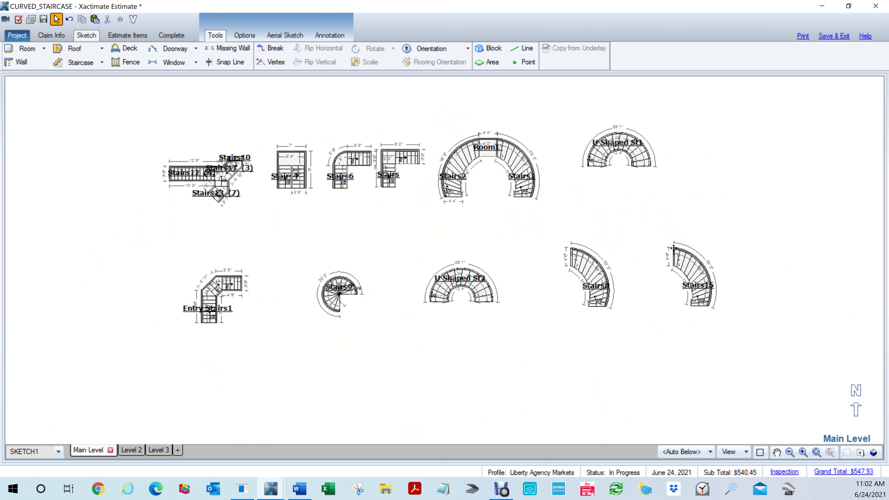
Move the duplicated curved staircase slightly northeast and flip it horizontally.
drag(639, 217, 782, 346)
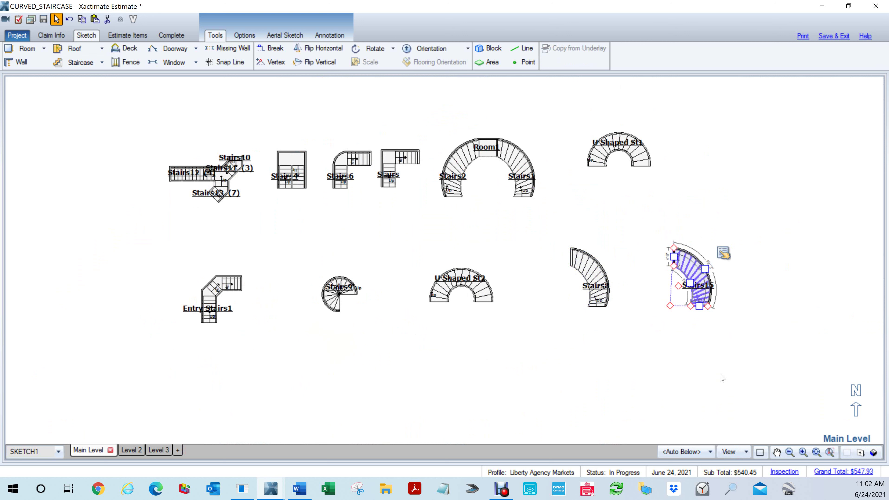
drag(680, 287, 702, 273)
key(h)
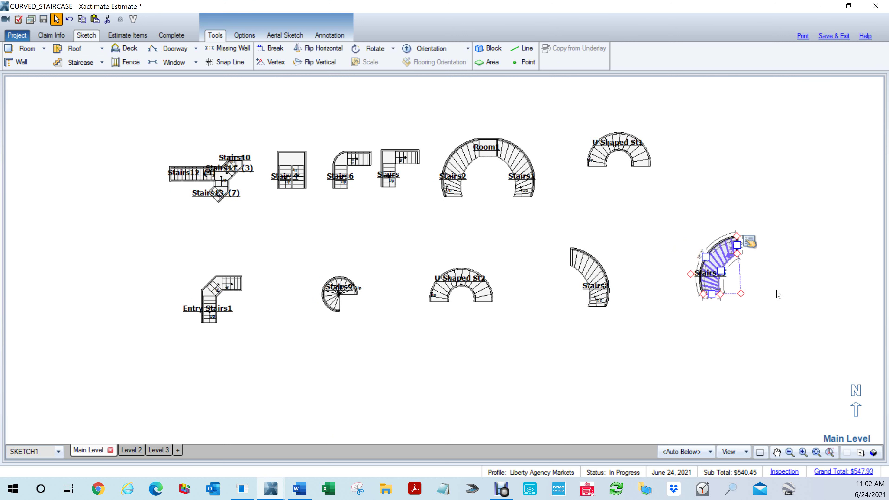
Reselect the whole duplicated staircase and flip it horizontally once more so it curves the same way as Stairs8.
drag(709, 332, 610, 348)
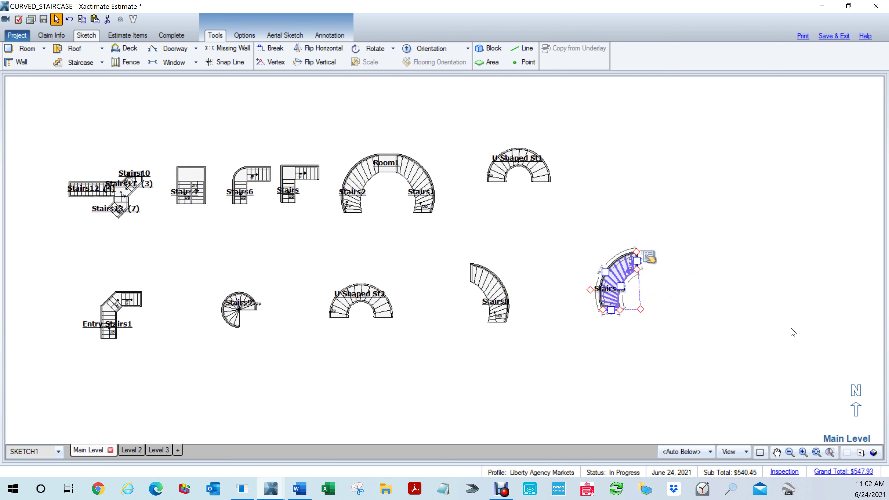
click(699, 331)
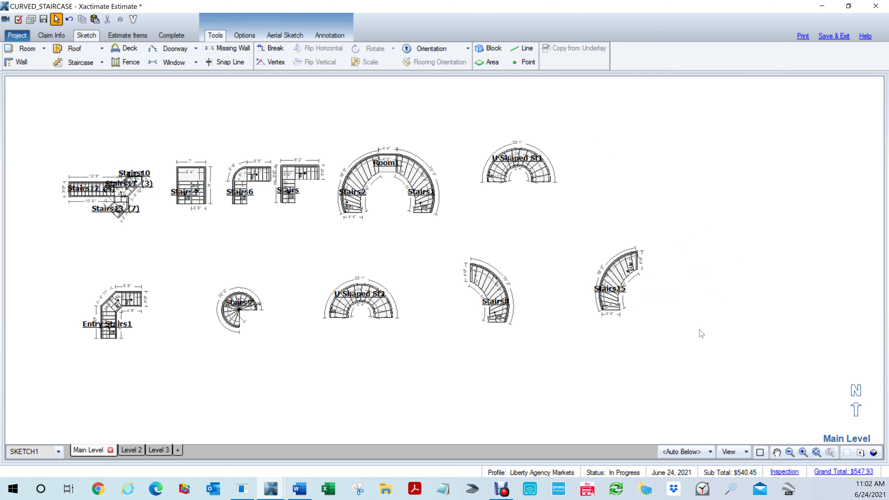
drag(553, 238, 683, 338)
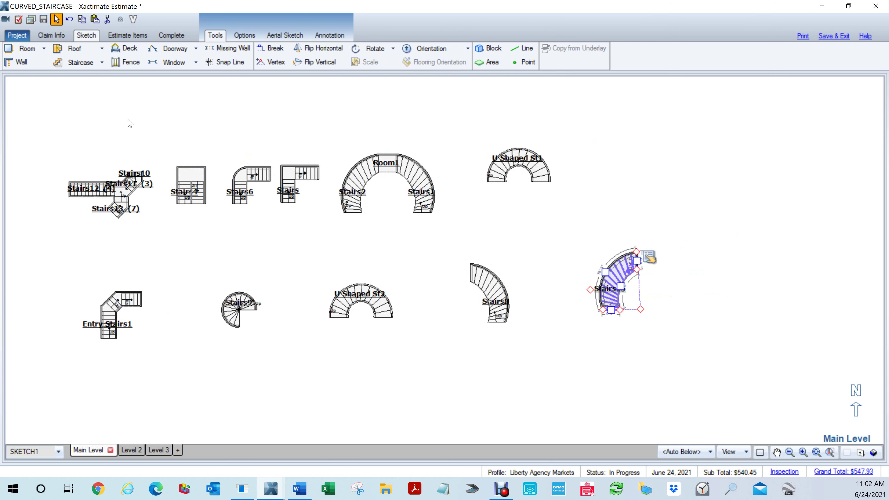
click(323, 50)
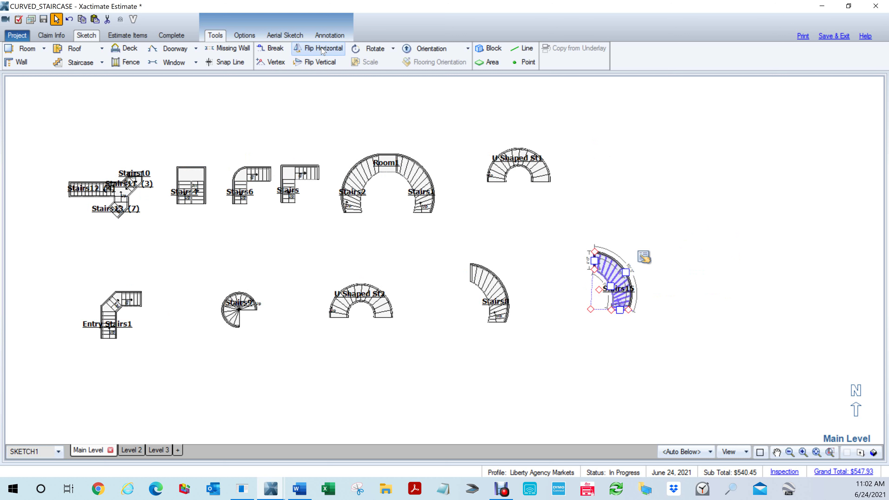
Flip the duplicated curved staircase horizontally again so it mirrors Stairs8, and add a blank level between Level 2 and Level 3.
click(322, 50)
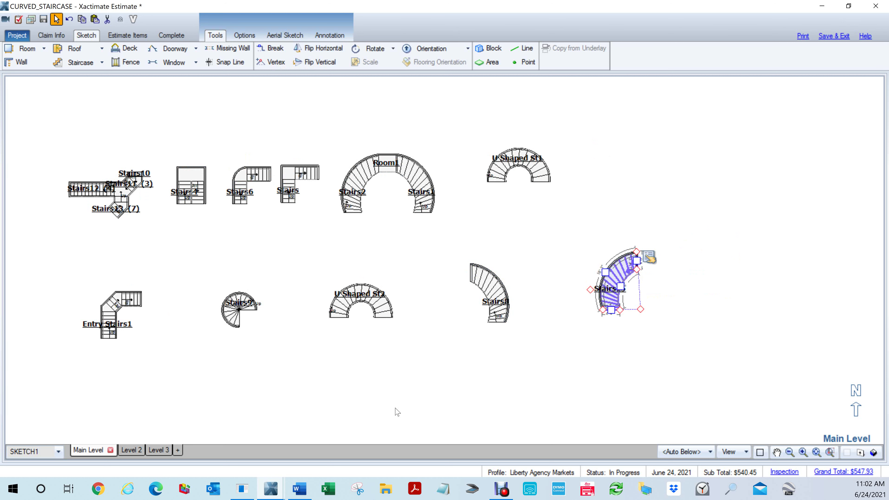
click(177, 450)
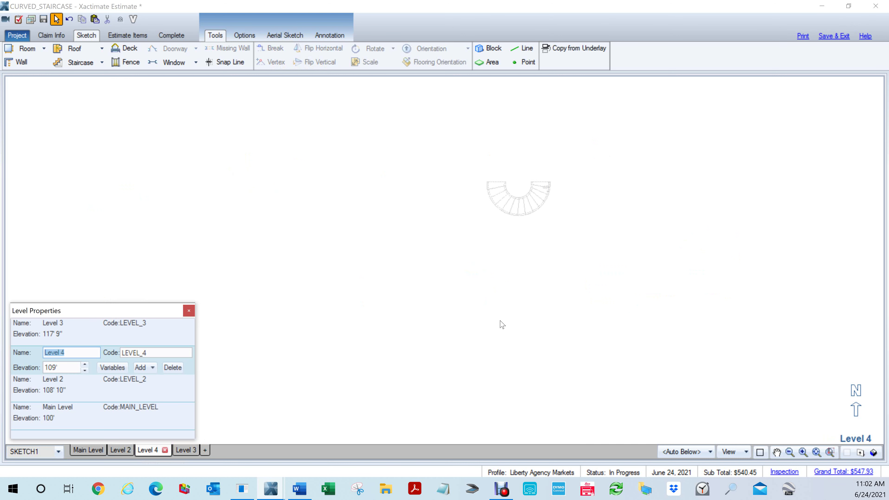
click(467, 297)
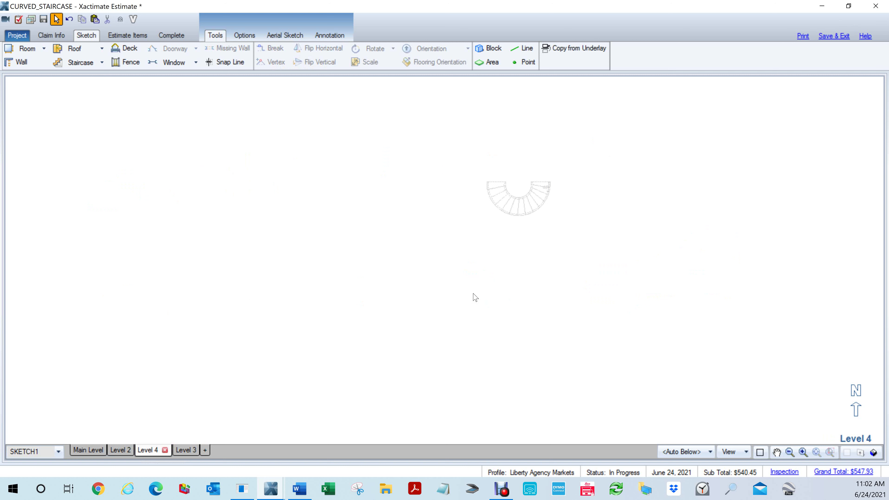
Draw a straight staircase about 3' 8" wide and 12' 1" long running north on the empty level.
drag(391, 276, 497, 274)
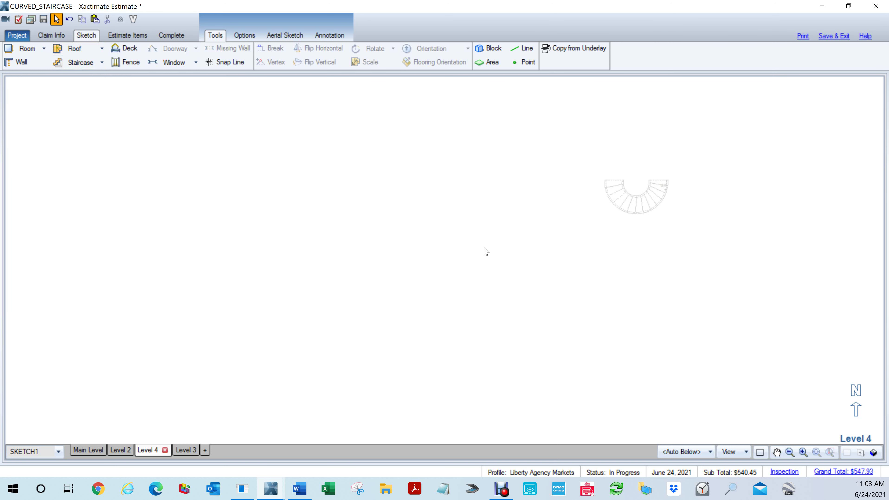
key(s)
drag(455, 272, 454, 274)
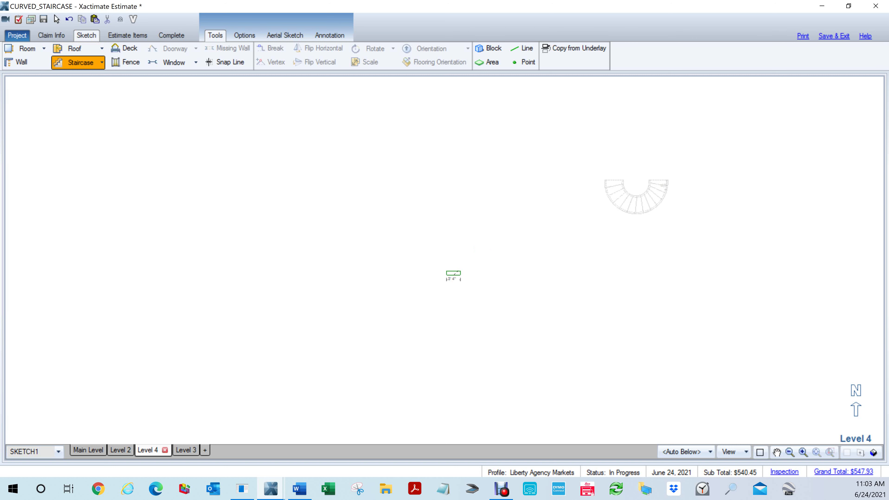
click(454, 273)
scroll(454, 273, up, 4)
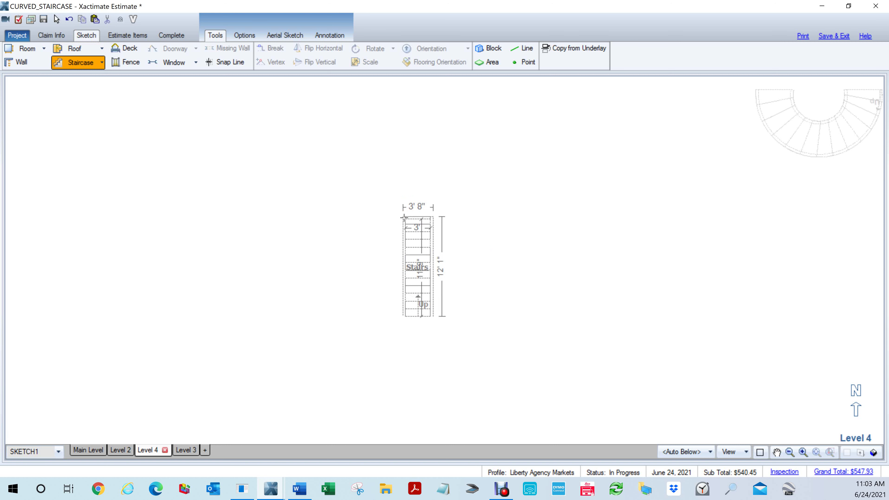
scroll(545, 305, up, 3)
drag(479, 286, 597, 357)
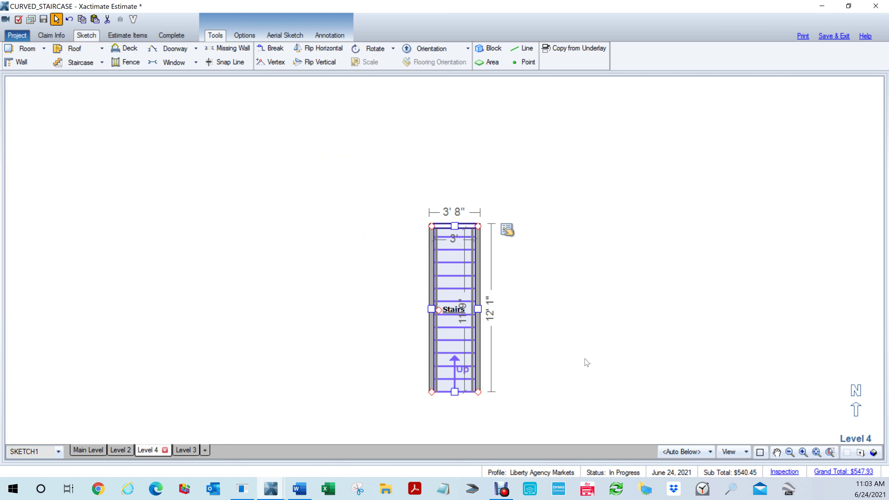
Place snap lines through the staircase's southeast and northwest corners so all four sides are marked.
key(s)
click(478, 391)
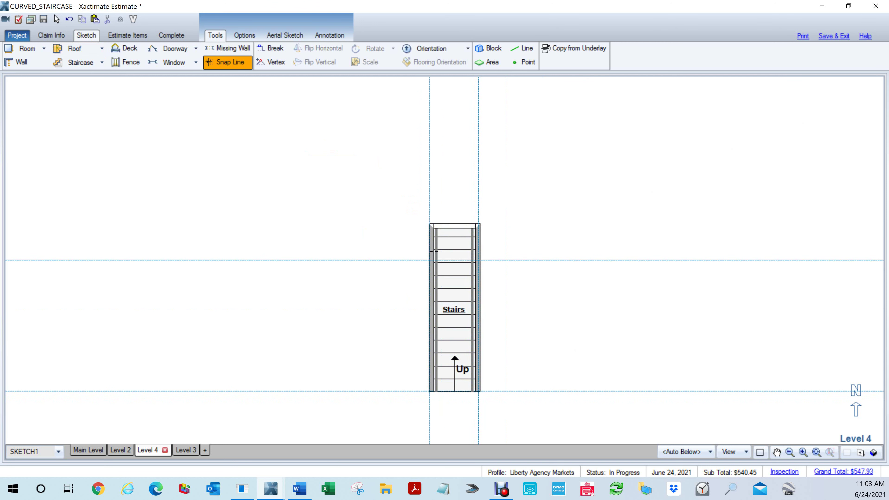
click(430, 227)
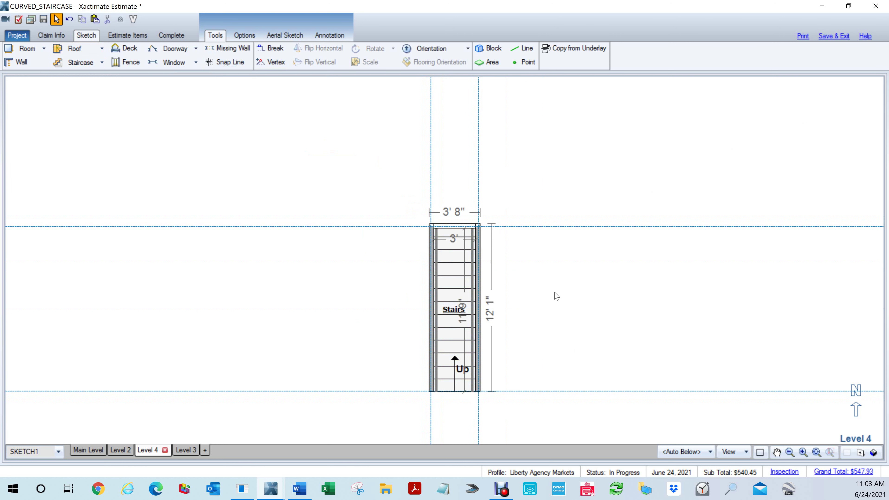
click(241, 62)
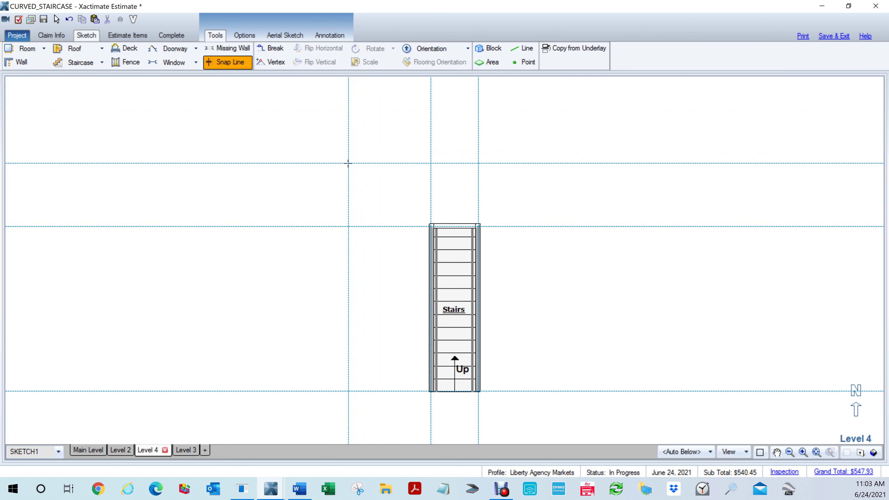
key(Escape)
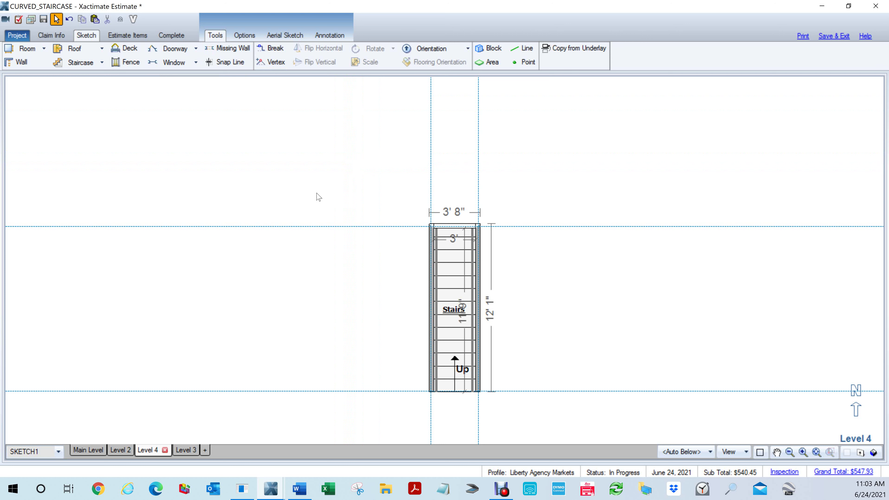
right_click(699, 281)
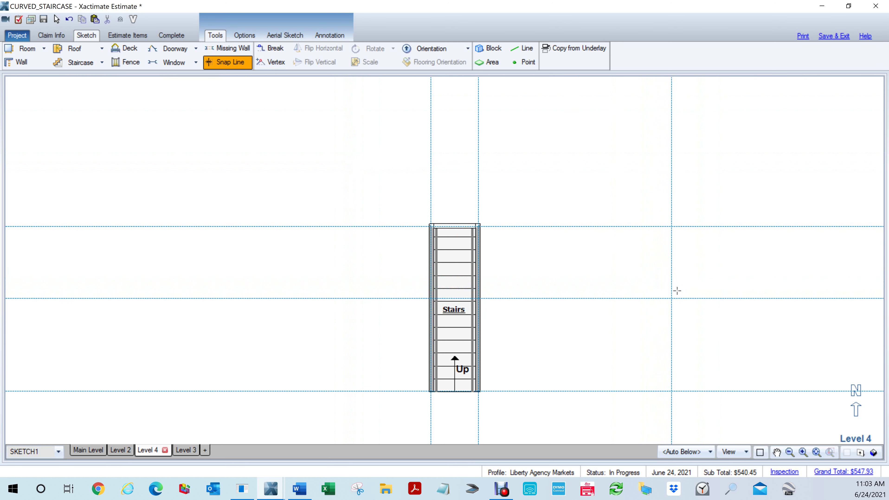
right_click(680, 283)
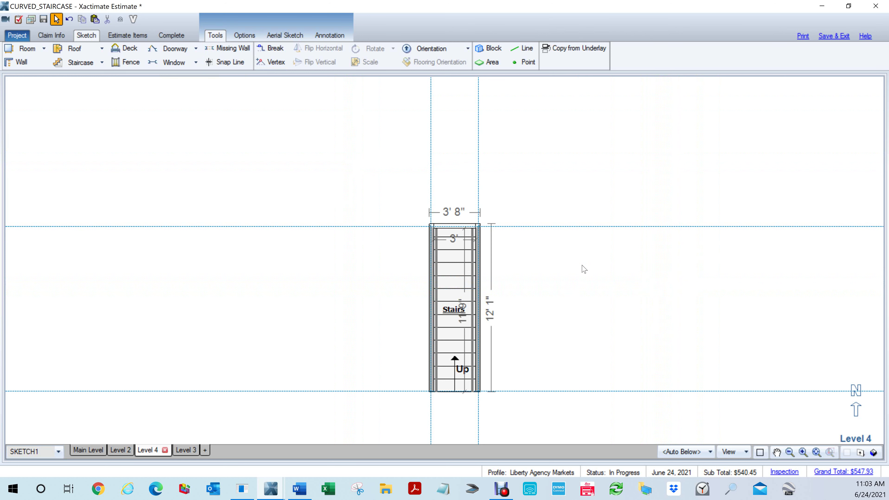
Move the staircase's northwest corner south along the west snap line until the inside of the west wall is about 8' 7" long.
scroll(581, 266, down, 1)
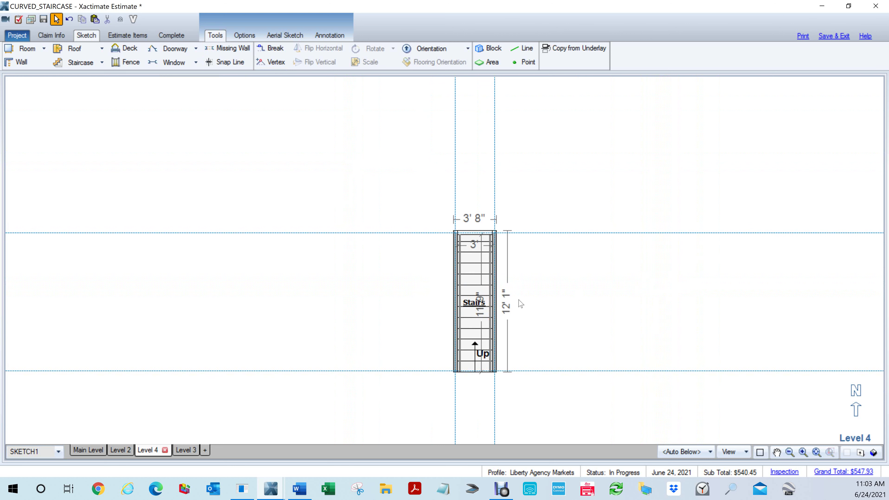
click(471, 301)
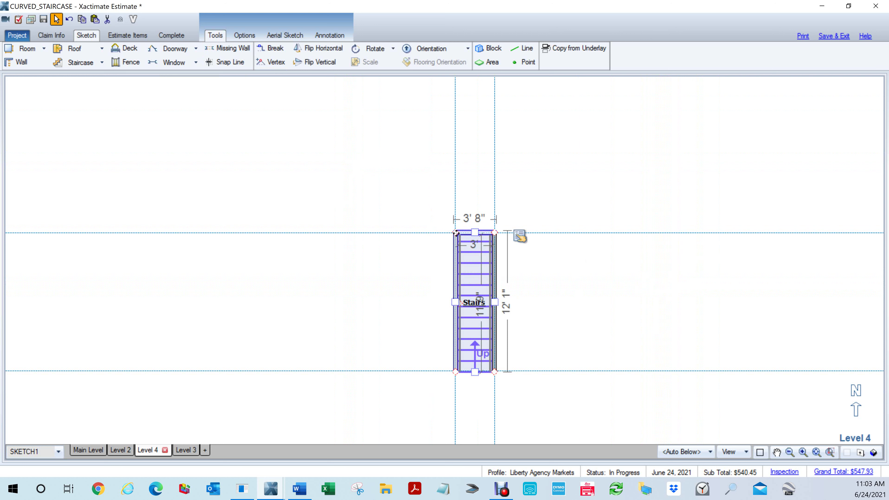
mouse_move(456, 233)
mouse_down()
mouse_move(461, 273)
mouse_move(460, 233)
mouse_up()
scroll(460, 234, up, 2)
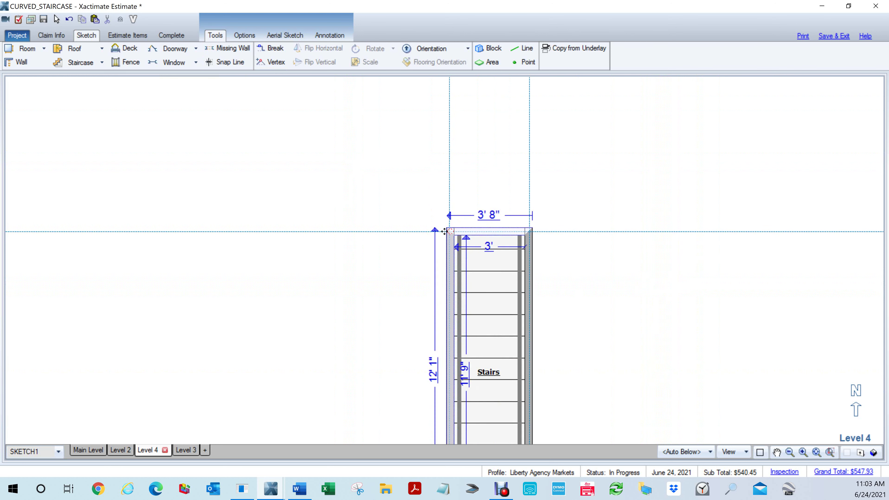
scroll(461, 235, down, 2)
scroll(461, 236, up, 1)
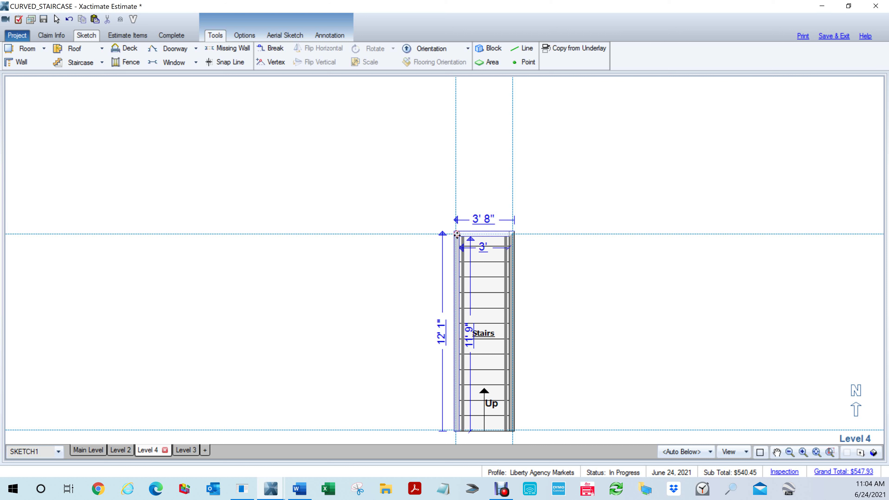
drag(457, 234, 460, 295)
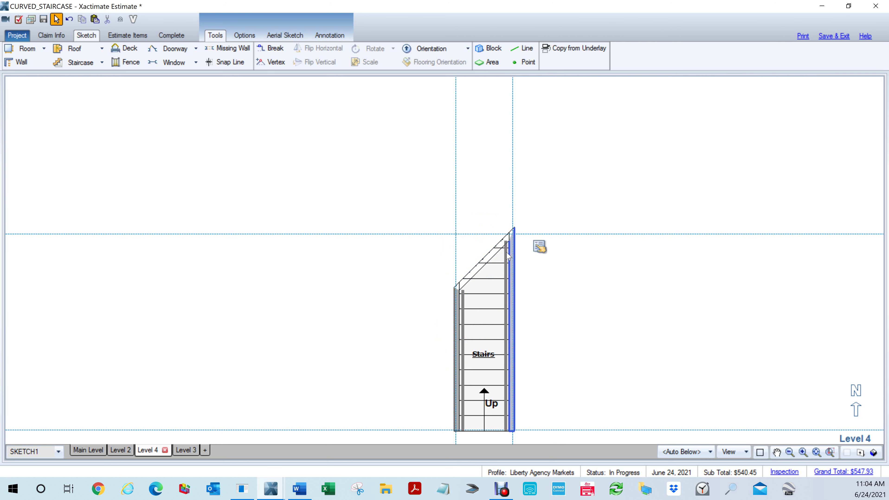
Move the staircase's northeast corner north along the east snap line until the east wall is about 17' 6" long.
click(496, 277)
drag(512, 234, 504, 141)
scroll(606, 290, down, 1)
drag(605, 290, 561, 284)
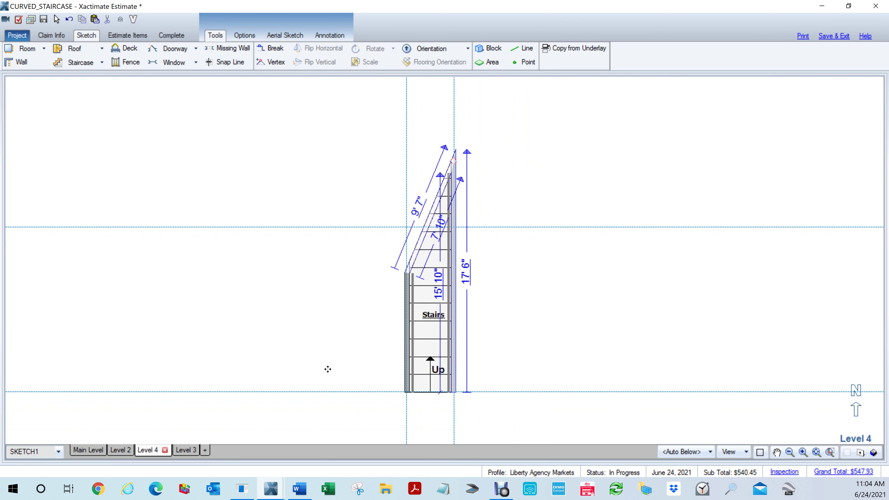
Select the staircase's west and east walls together and set Arced Wall to Yes for both.
click(406, 334)
click(406, 333)
click(455, 329)
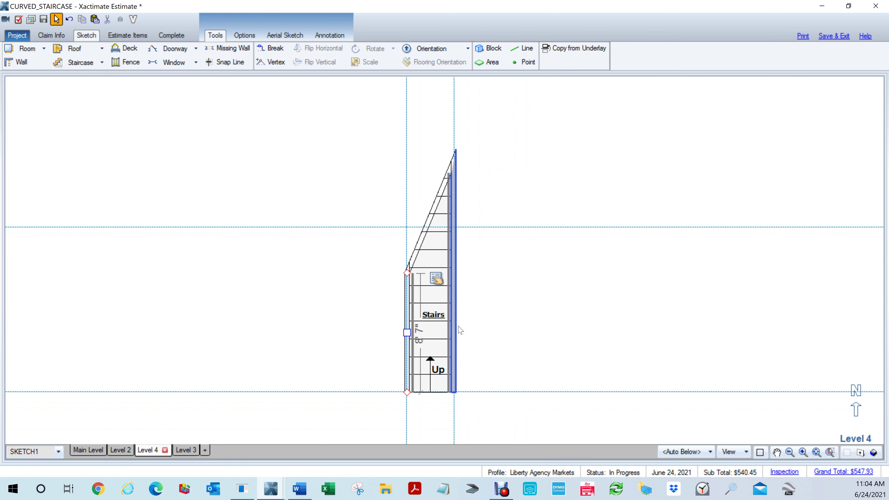
click(454, 311)
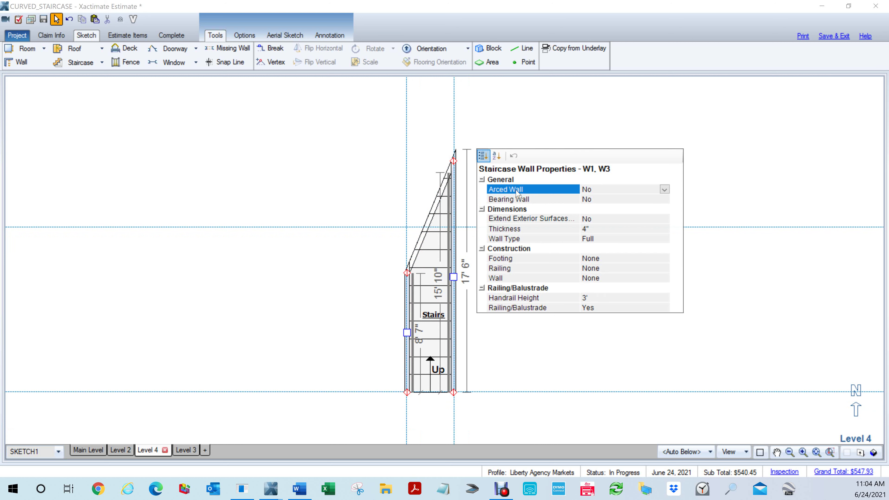
drag(594, 190, 531, 194)
key(y)
key(Return)
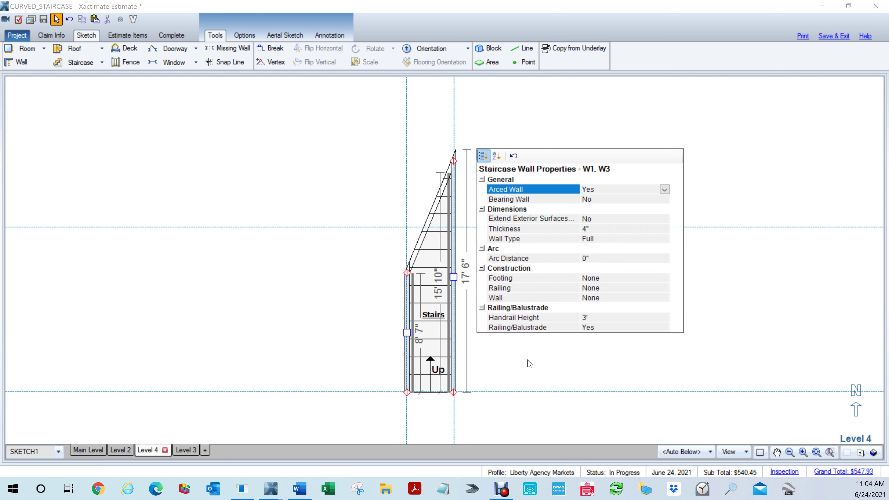
click(528, 362)
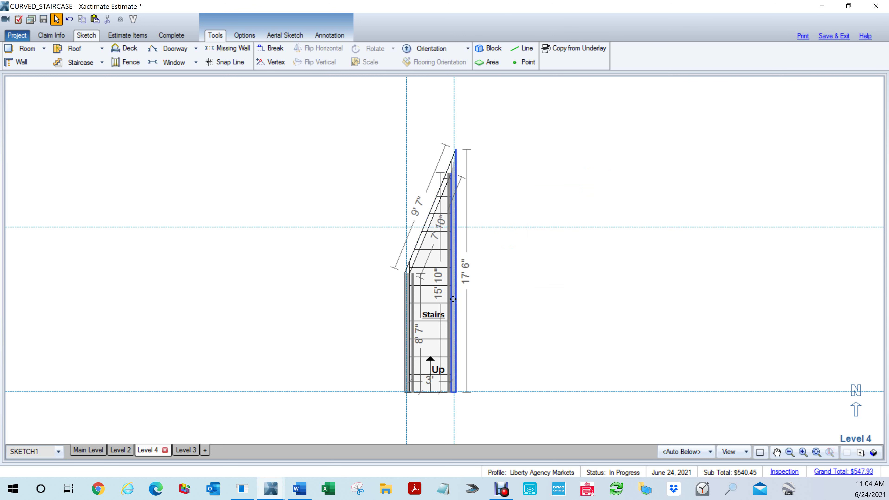
Bow the east wall outward to the east and set its arc distance to 4'.
click(453, 299)
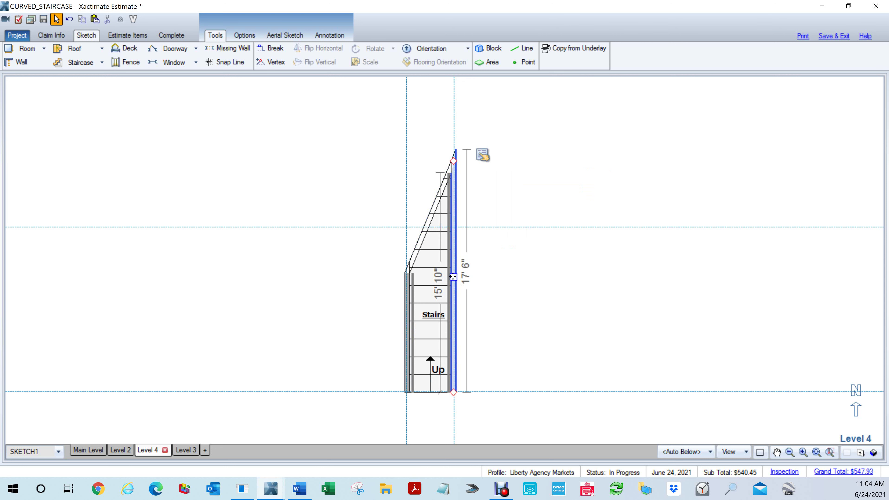
drag(453, 277, 487, 265)
click(472, 262)
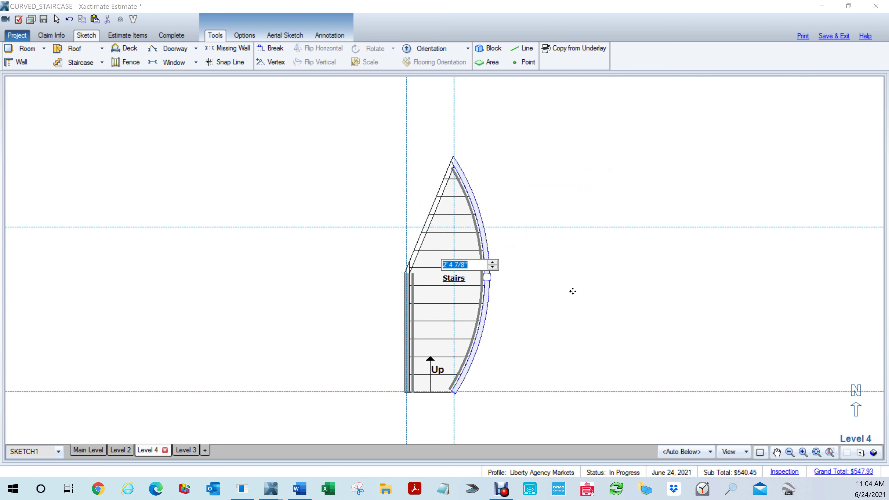
text(4)
key(Return)
Bow the west wall inward to the east and set its arc distance to 2'.
click(427, 335)
click(406, 336)
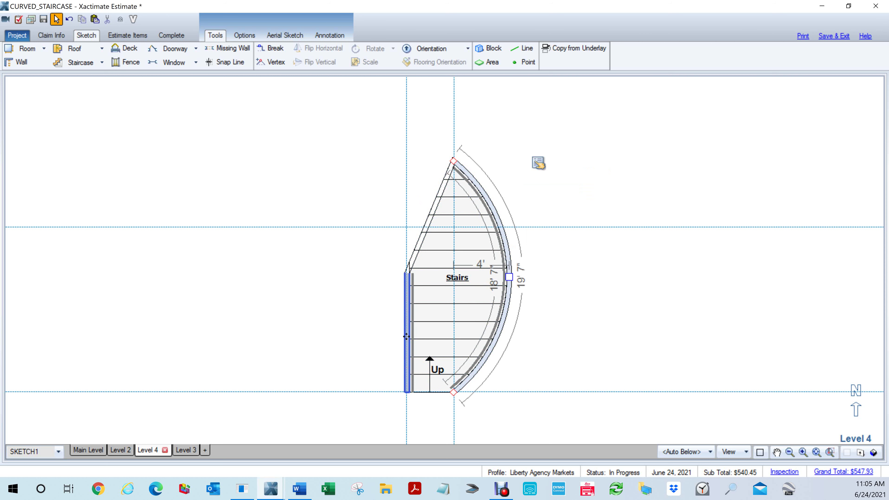
click(408, 335)
drag(406, 334, 426, 335)
click(416, 343)
text(2)
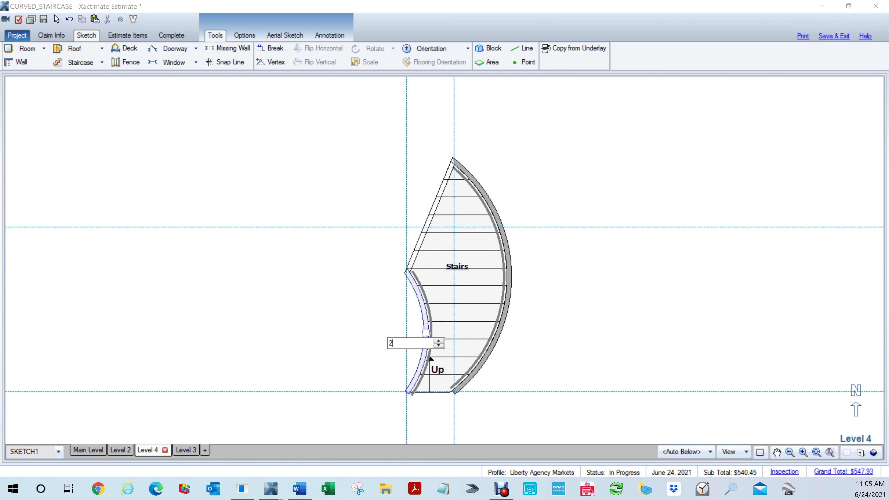
key(Return)
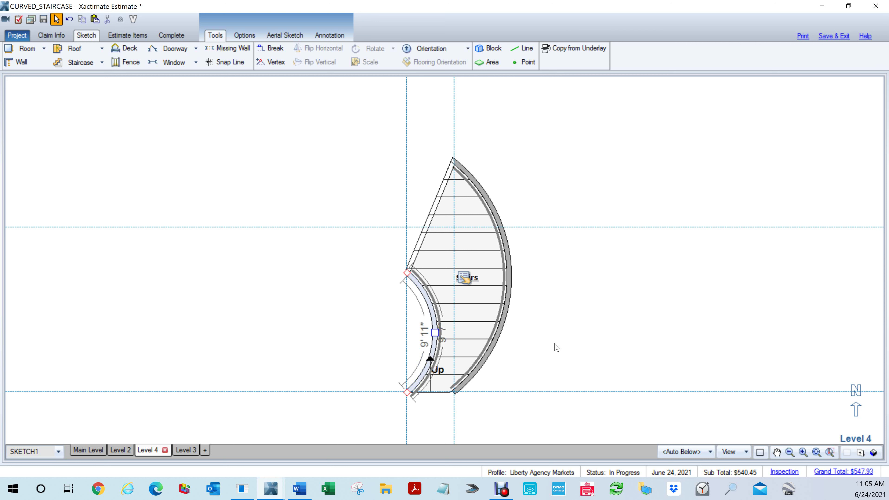
Widen the staircase's south end by moving its southeast corner east and setting the edge length to 4.5 feet.
scroll(555, 344, up, 1)
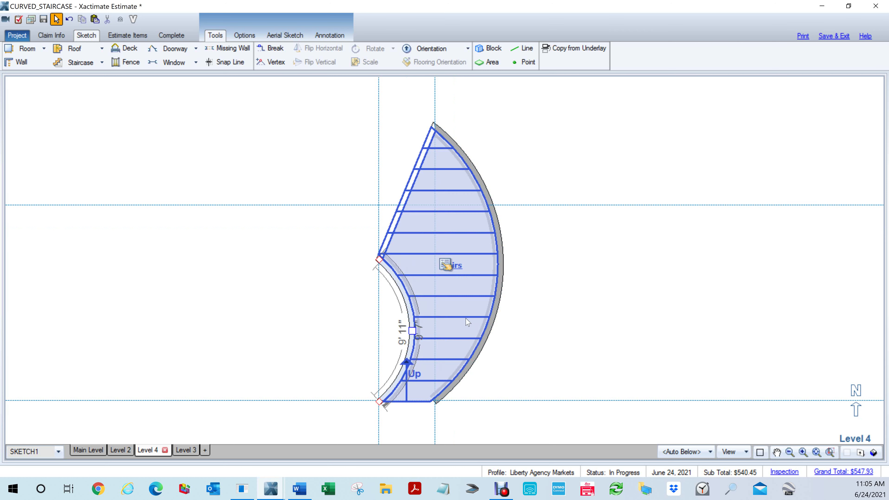
click(469, 337)
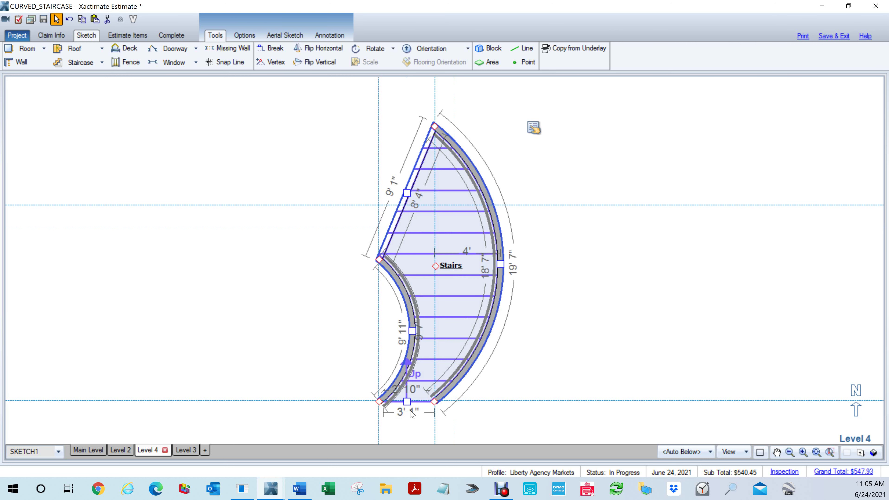
drag(434, 404, 435, 405)
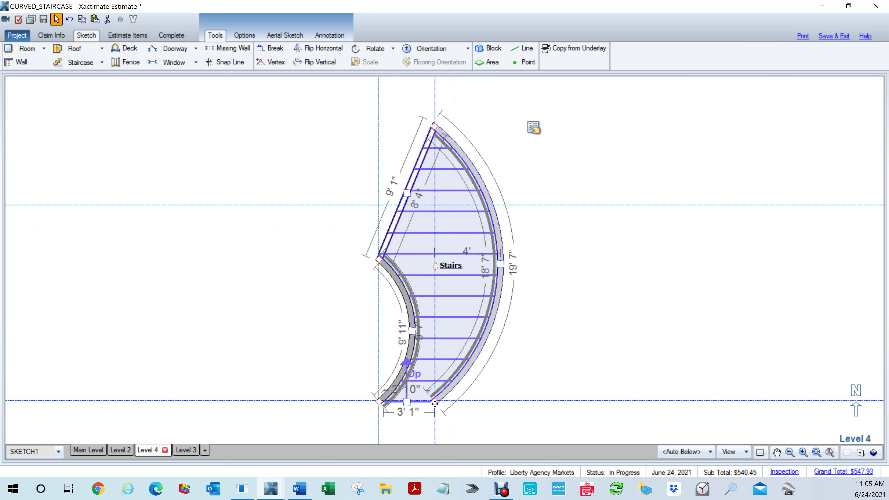
click(435, 404)
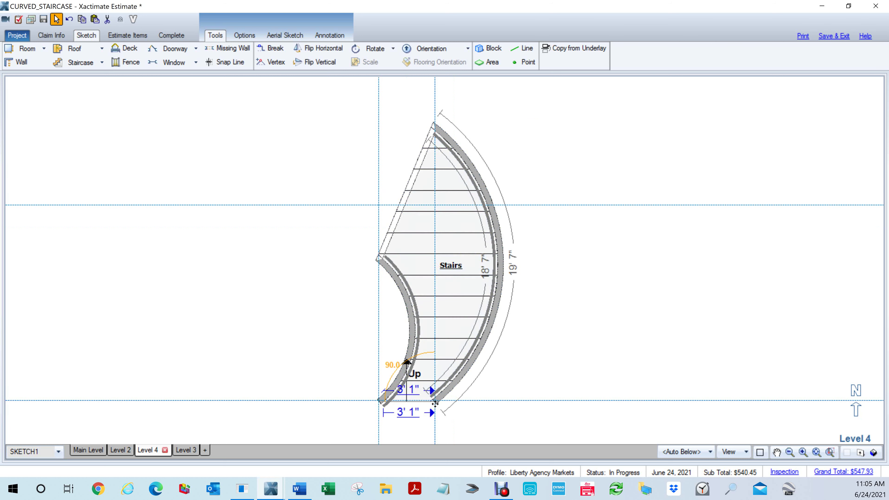
click(410, 415)
text(4.5)
key(Return)
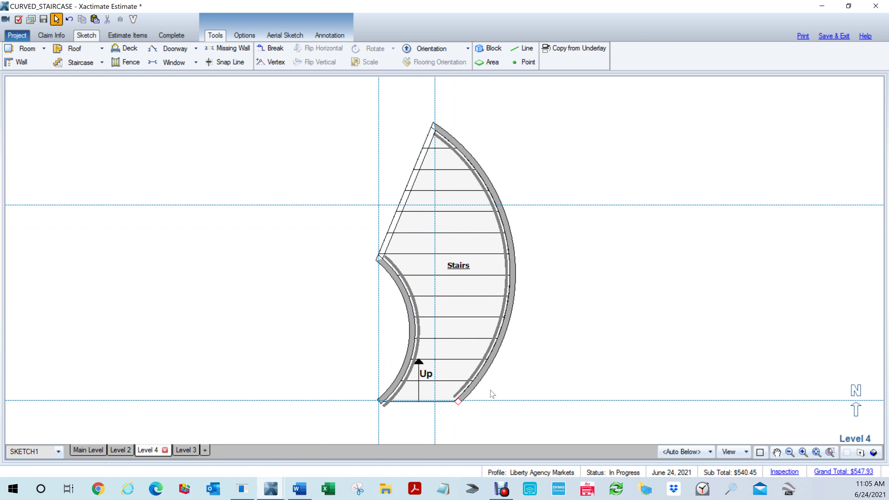
Move the staircase's northeast corner west onto the west snap line, making the top edge vertical and about 7' 8" long.
click(453, 163)
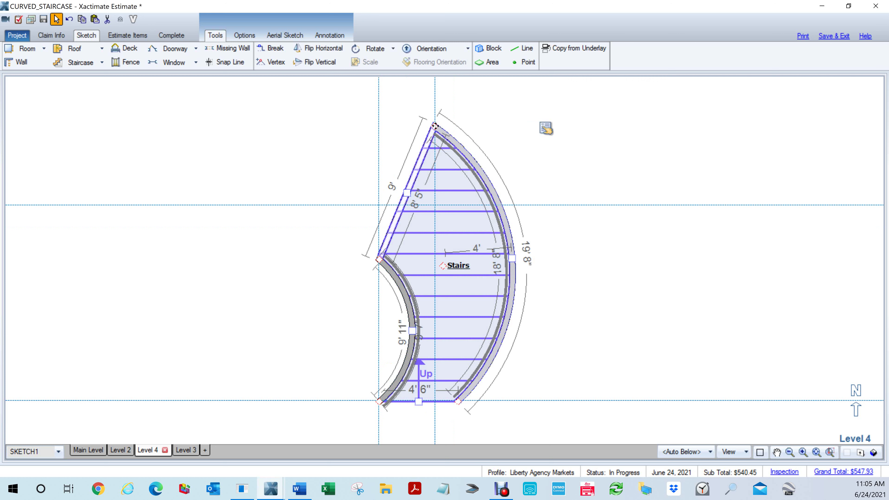
drag(435, 126, 379, 137)
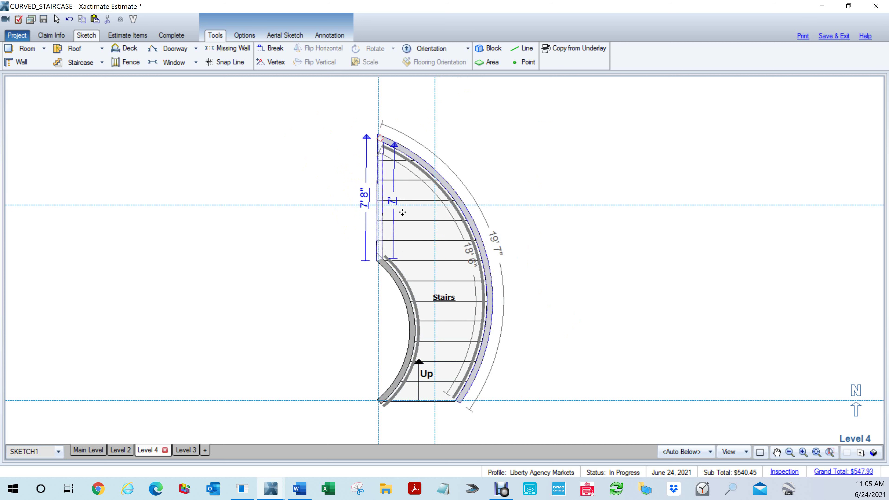
Move the west wall's north corner north onto the horizontal snap line, making the top edge about 4' 4" long.
click(394, 272)
drag(380, 260, 380, 204)
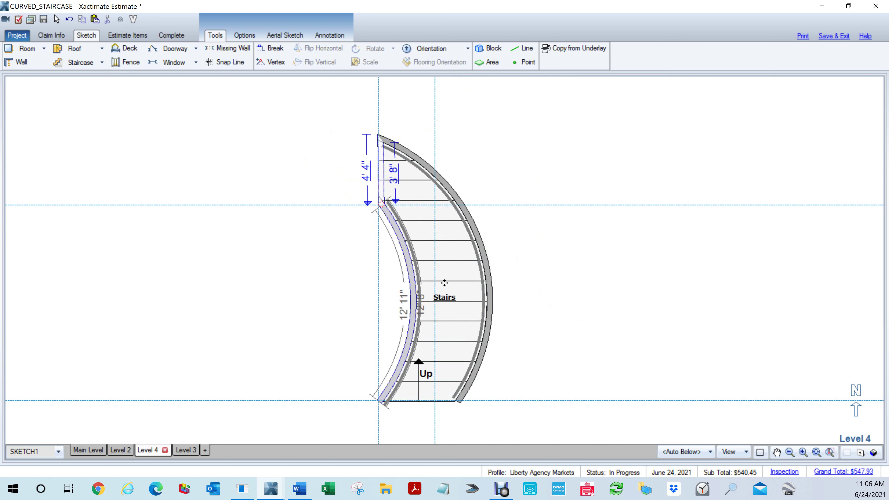
drag(387, 272, 402, 321)
Align the staircase's northernmost corner with the west snap line and set the top edge's inside length to 4' 6".
scroll(428, 284, up, 1)
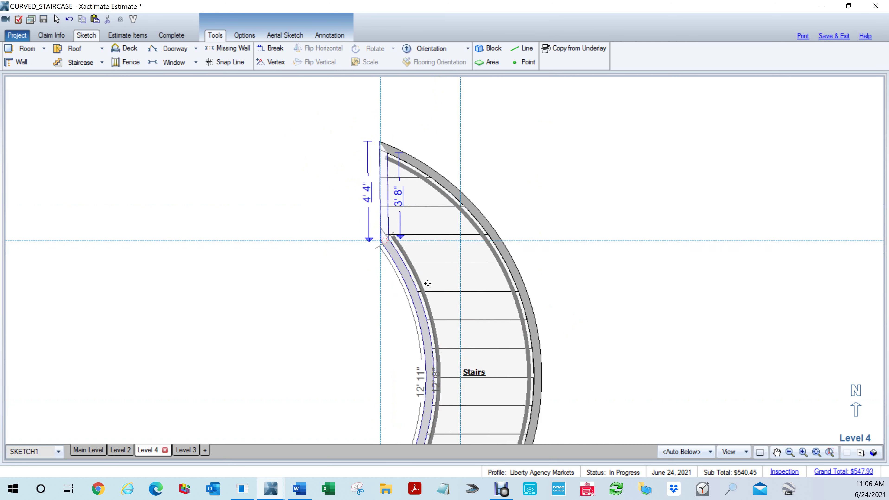
scroll(427, 283, up, 1)
drag(339, 198, 325, 197)
click(227, 285)
drag(228, 255, 308, 414)
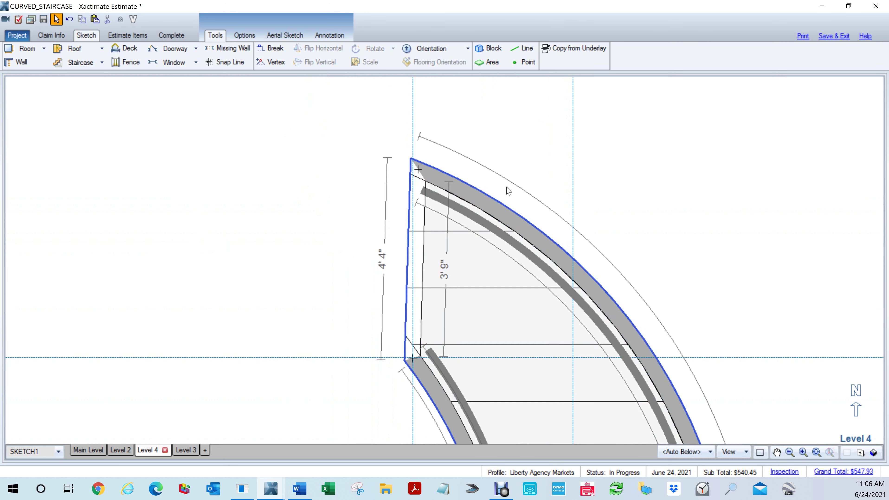
click(487, 203)
drag(419, 168, 412, 170)
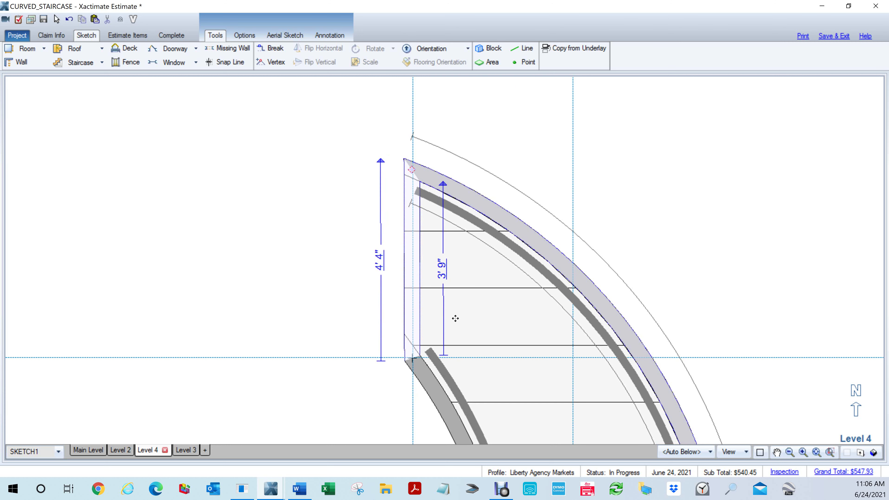
click(443, 276)
text(4,6)
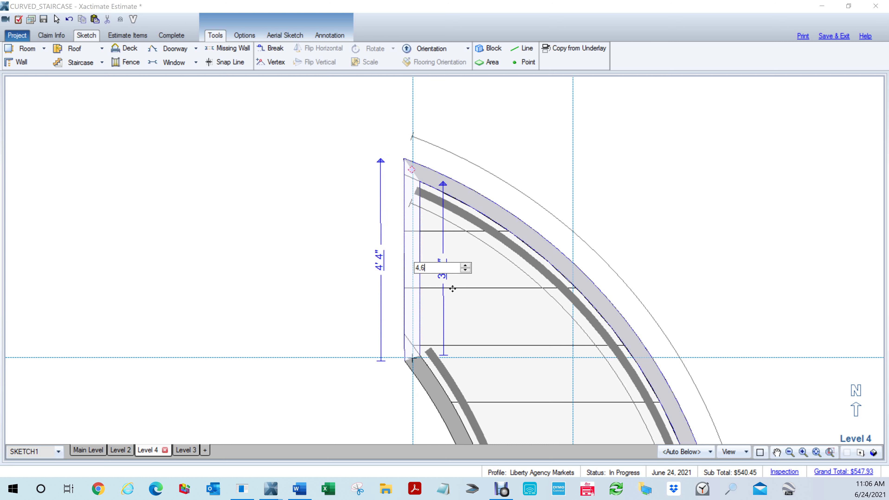
key(Return)
Check the west wall's arc distance and set the east wall's arc distance to 4' 6".
scroll(279, 241, down, 3)
middle_click(569, 356)
mouse_move(548, 353)
mouse_down()
mouse_move(611, 233)
mouse_move(613, 264)
mouse_up()
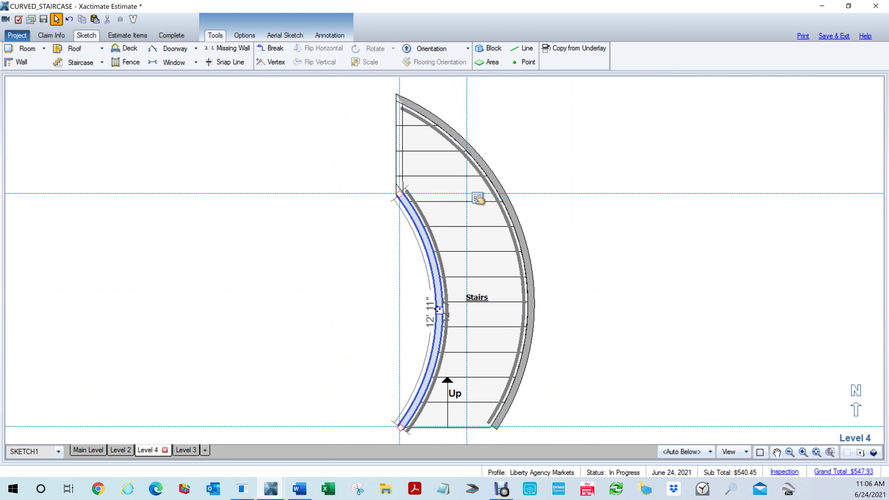
double_click(440, 310)
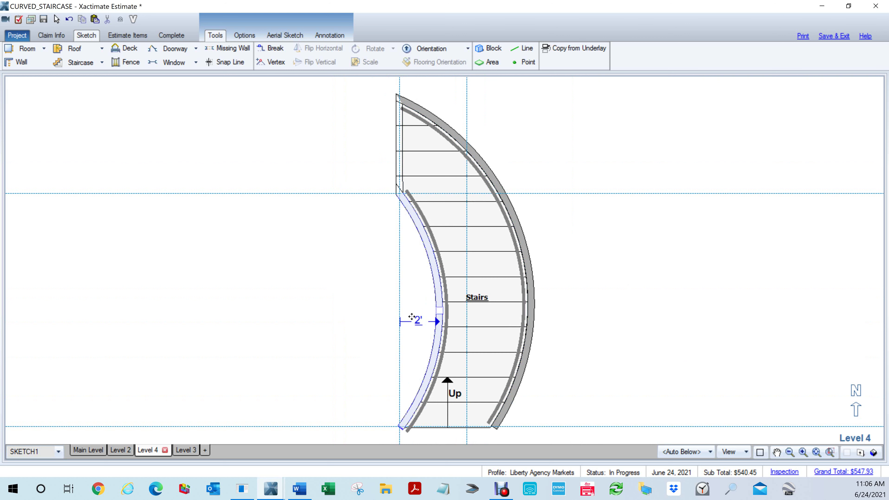
click(494, 293)
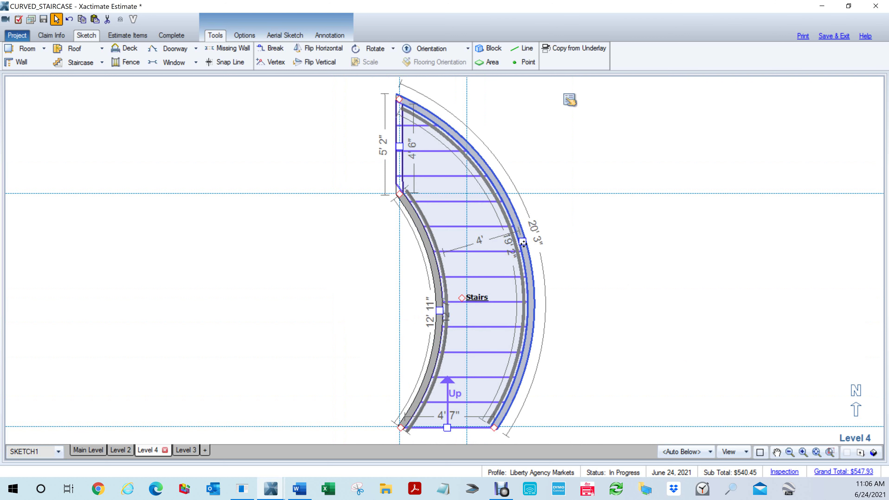
click(523, 243)
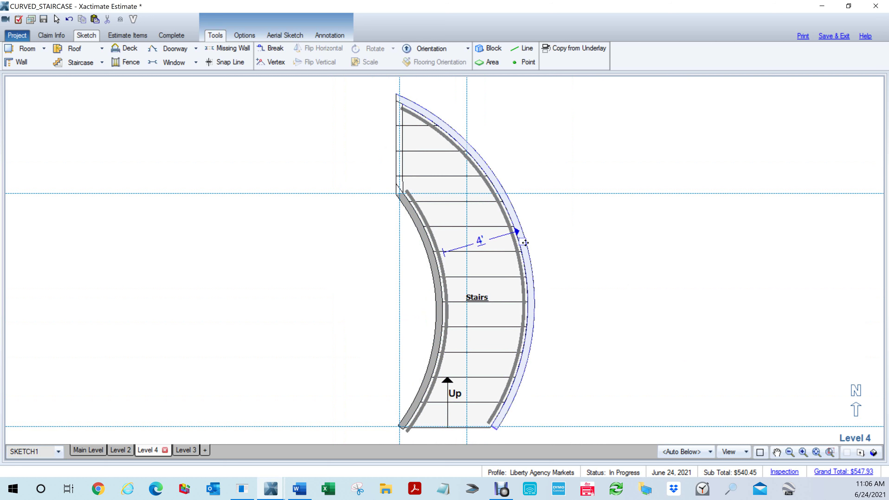
click(481, 243)
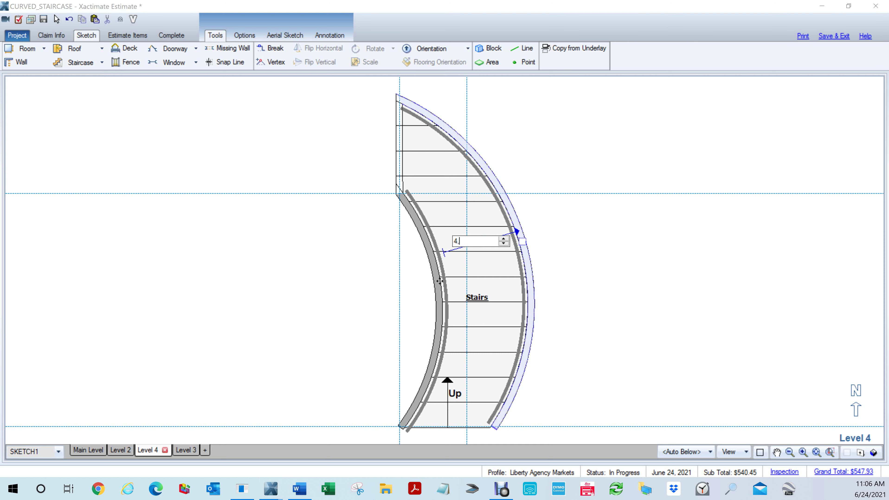
text(4,6)
key(Return)
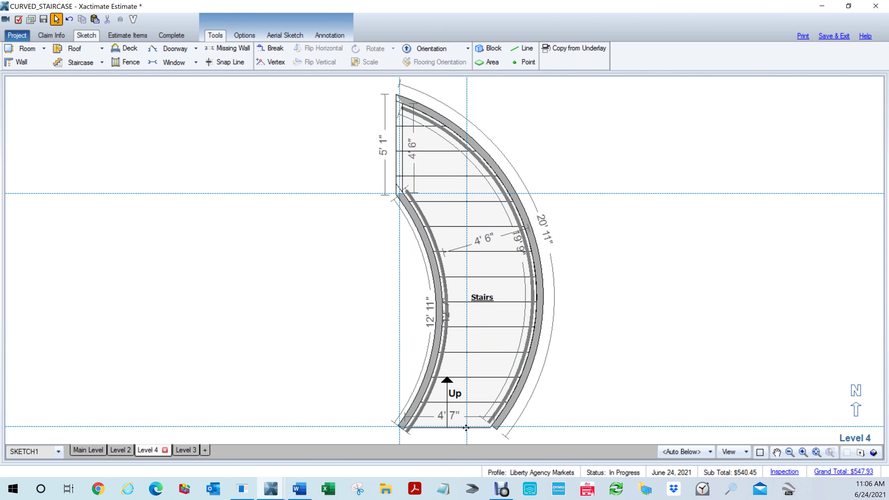
Set the length of the staircase's south edge to 4' 6" from its southeast corner.
click(456, 418)
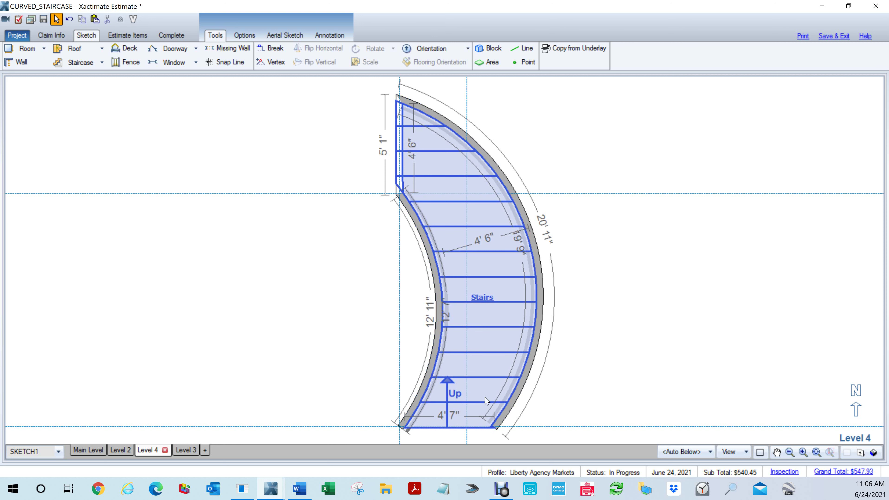
click(491, 391)
click(494, 428)
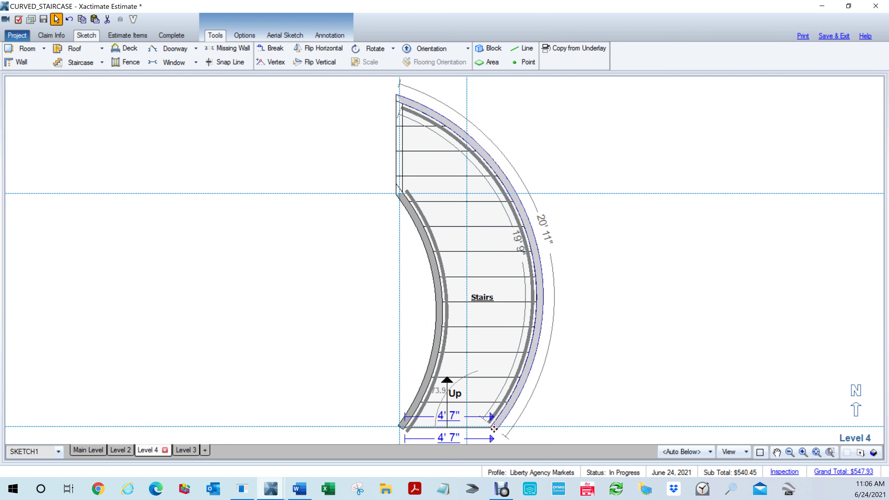
click(455, 420)
text(4 6)
key(Return)
click(658, 316)
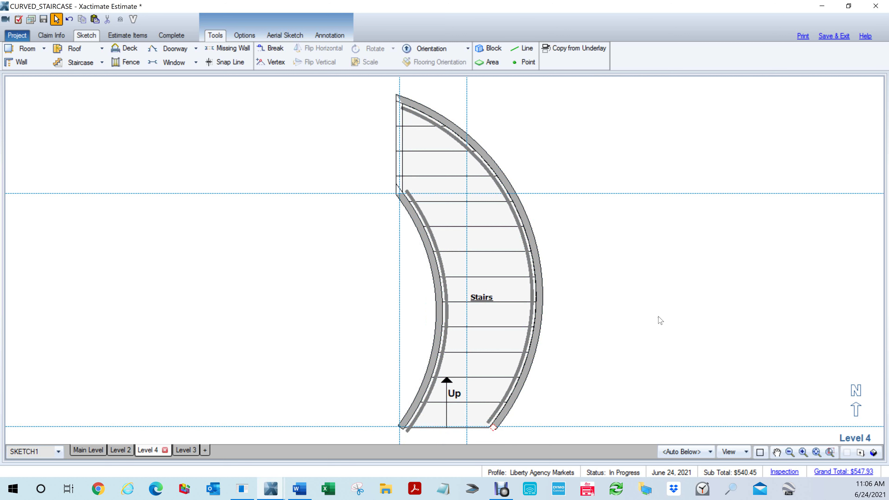
Remove the snap lines around the curved staircase.
click(498, 327)
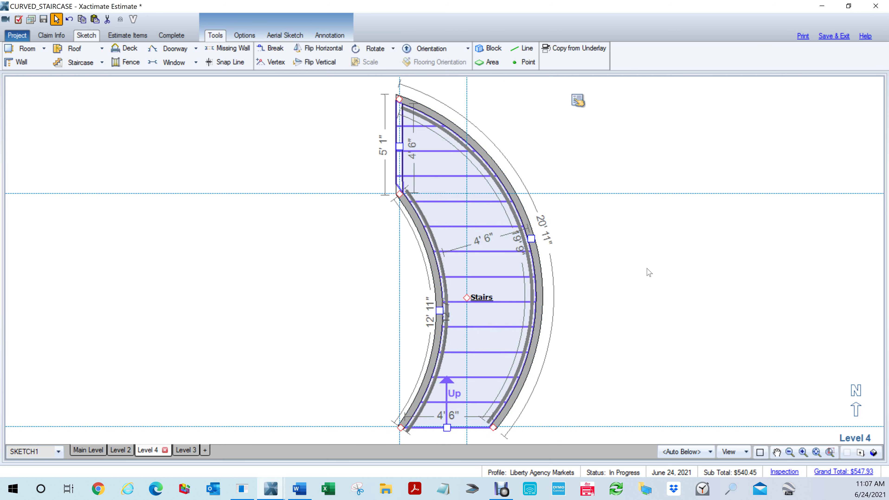
scroll(648, 270, down, 3)
drag(354, 163, 377, 422)
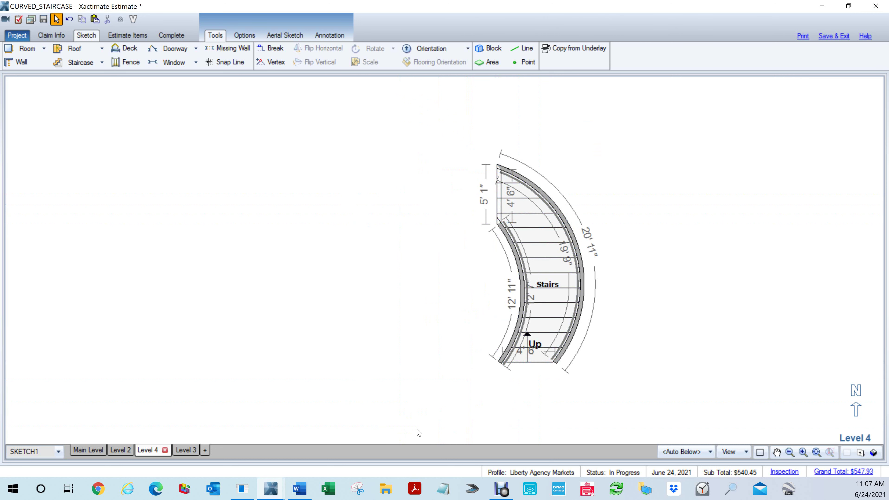
Inspect the curved staircase in 3D from the west side, return to the plan and select the west wall.
click(524, 281)
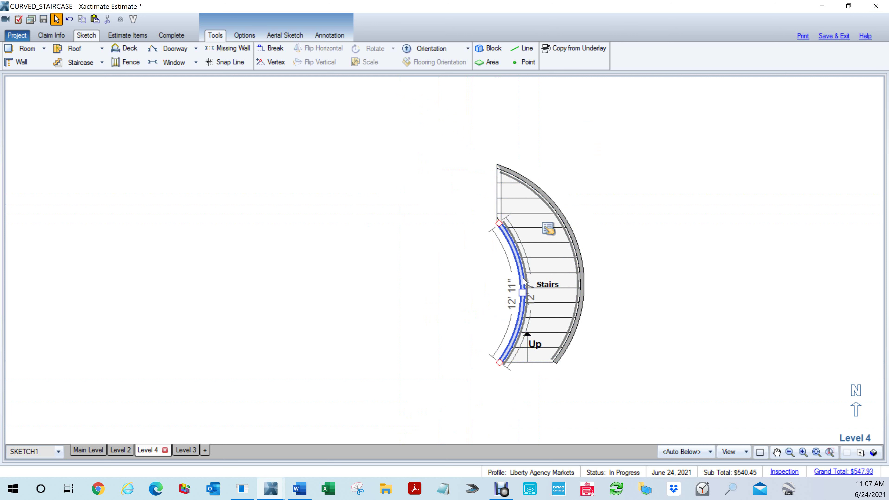
click(635, 354)
drag(638, 354, 711, 199)
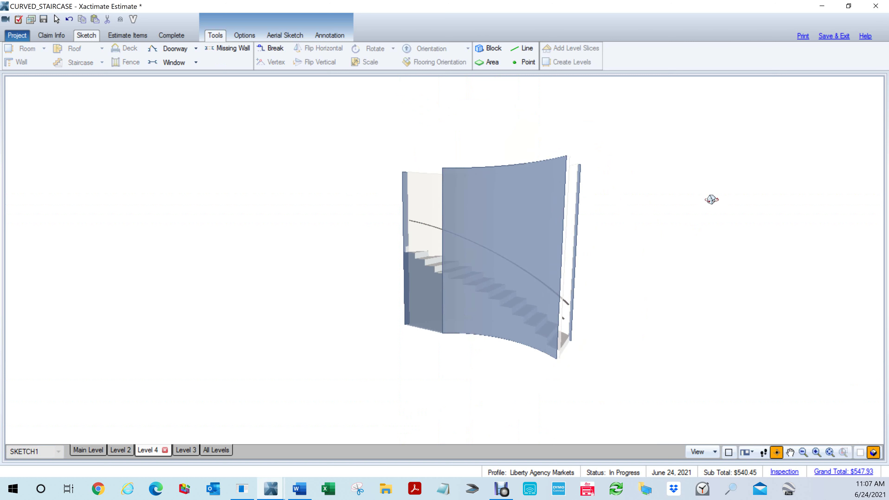
key(F3)
click(524, 292)
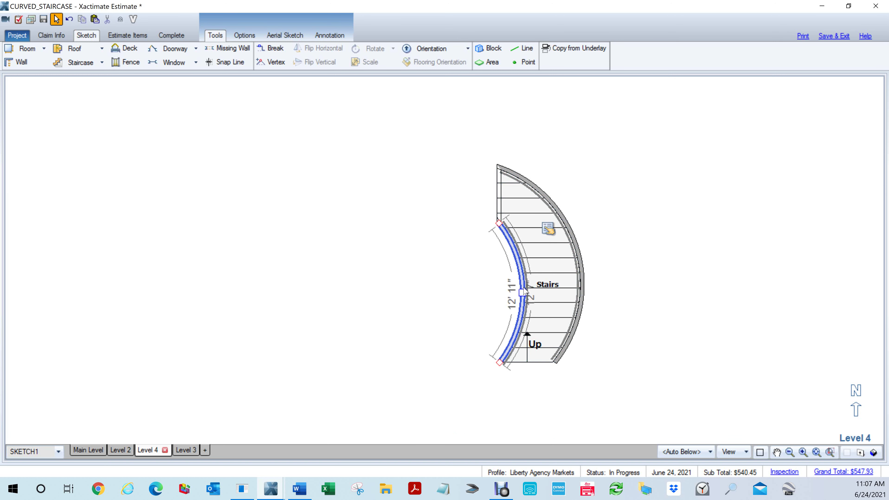
click(673, 489)
right_click(673, 489)
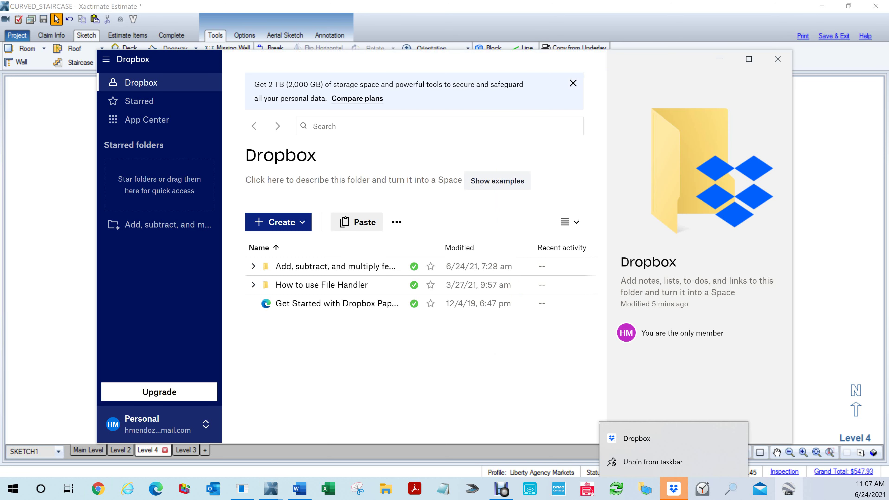
drag(775, 51, 776, 54)
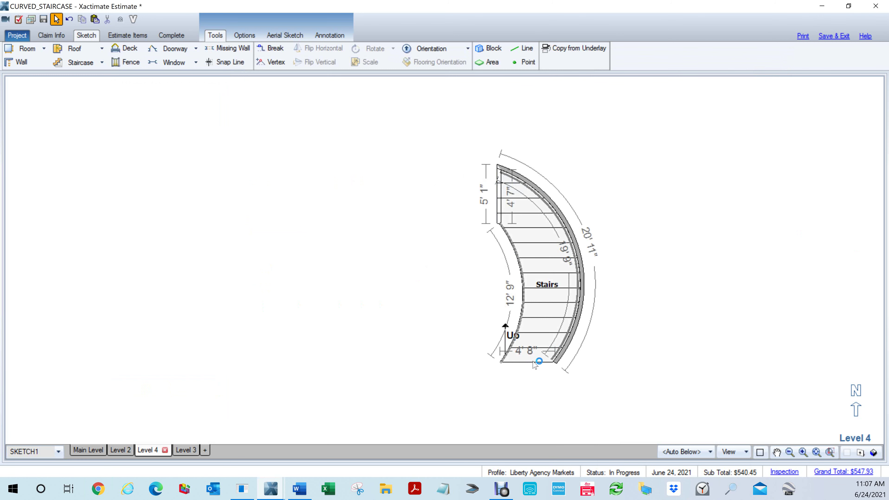
Inspect the staircase with its missing west wall in 3D and return to the plan.
click(545, 356)
click(537, 327)
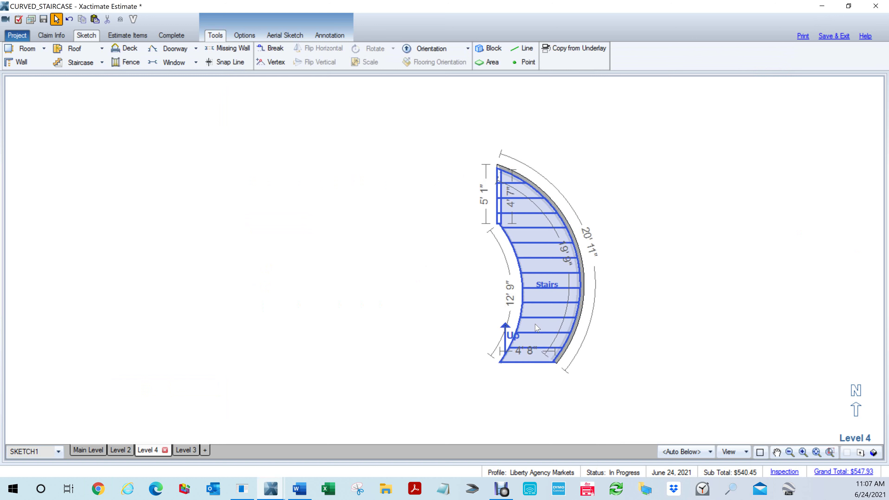
key(F8)
mouse_move(478, 339)
mouse_down()
mouse_move(569, 248)
mouse_move(652, 91)
mouse_move(638, 121)
mouse_up()
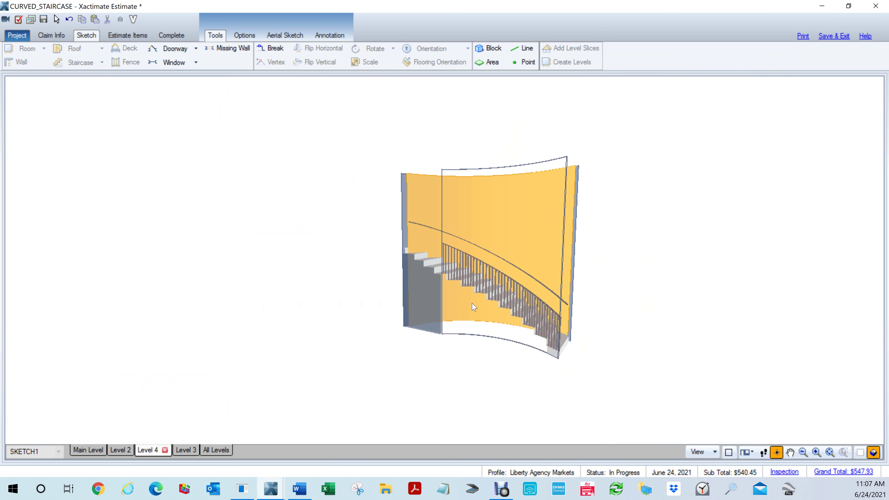
key(F8)
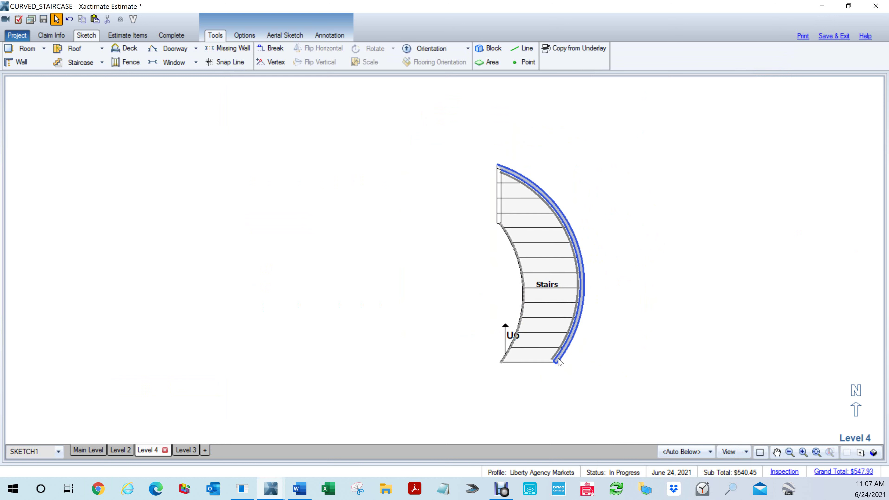
Set the curved west wall's Wall Type to Missing Above Stairs in its properties.
click(524, 289)
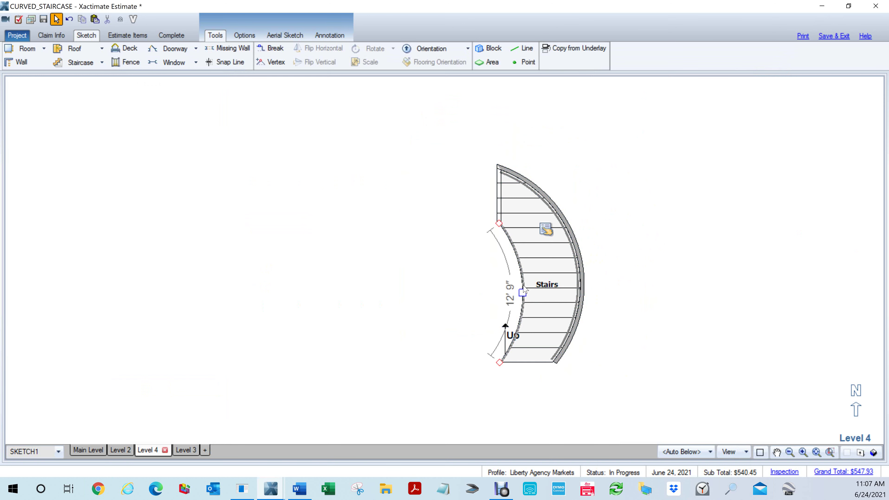
click(546, 229)
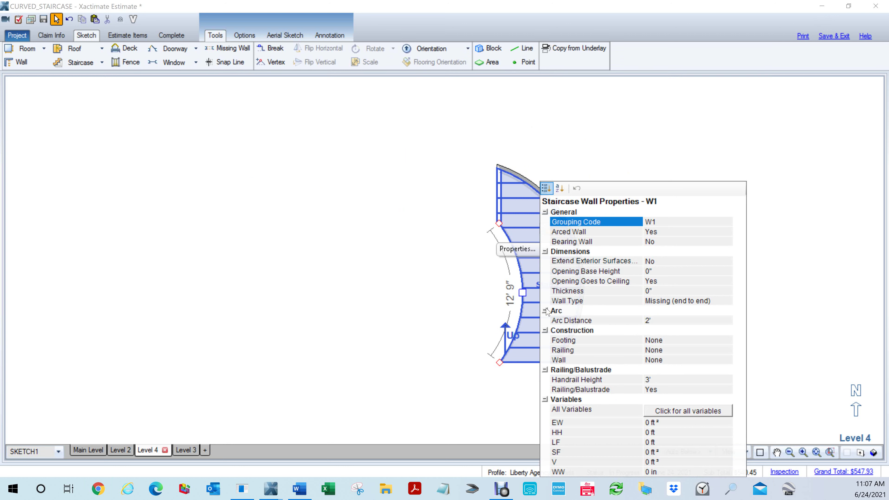
click(703, 301)
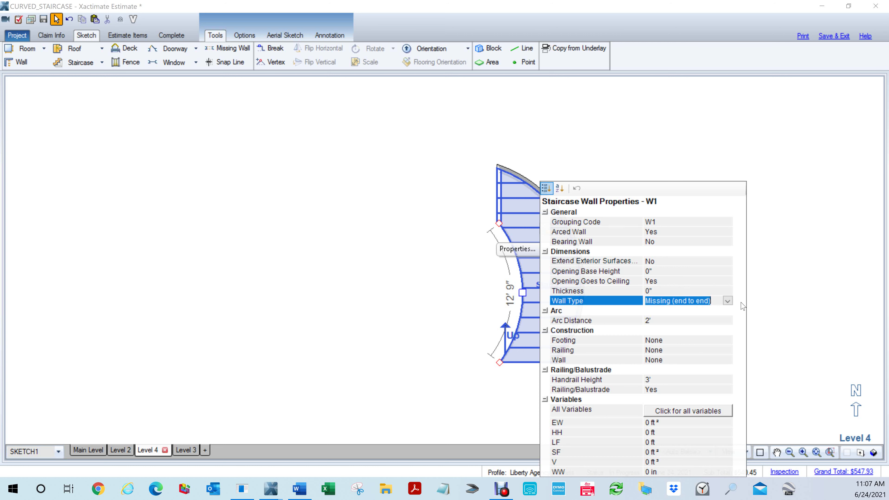
click(727, 301)
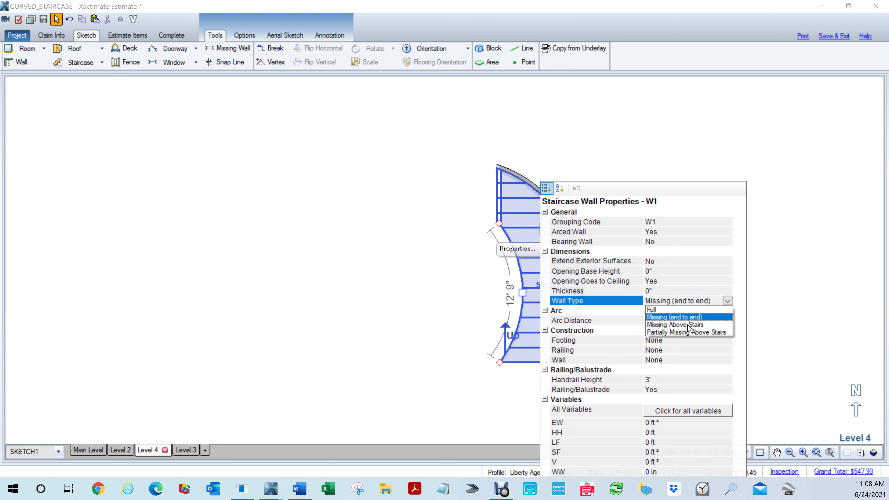
click(686, 325)
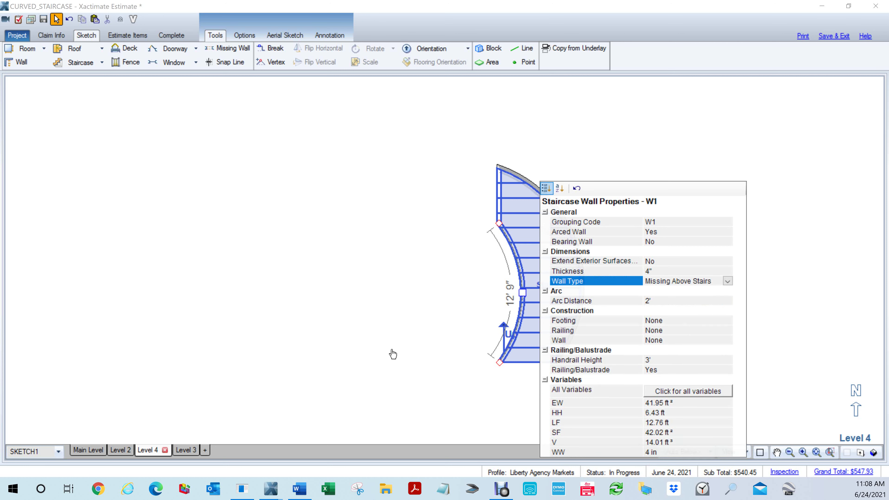
click(405, 355)
Examine the partial wall and balustrade under the west side in 3D, and return to the plan.
key(F8)
mouse_move(490, 406)
mouse_down()
mouse_move(597, 202)
mouse_move(610, 151)
mouse_move(604, 184)
mouse_up()
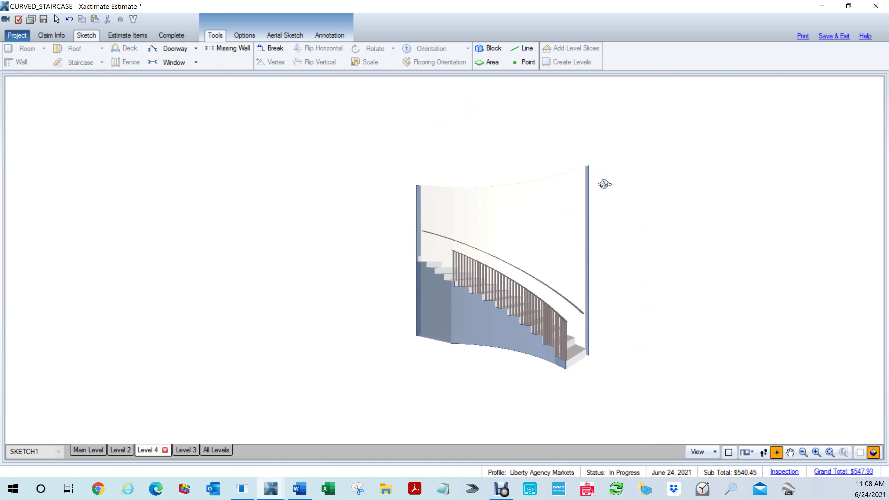
key(F8)
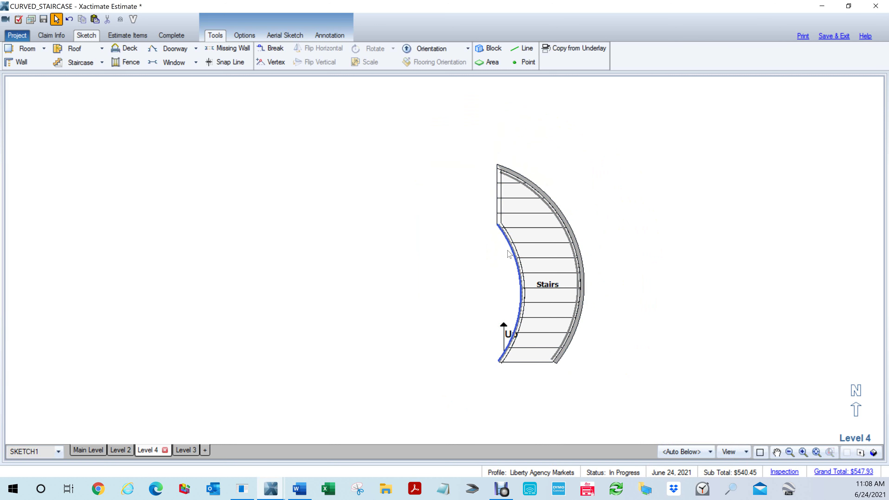
Move the west wall's north corner south to lengthen the straight top edge.
click(505, 237)
drag(499, 224, 499, 247)
click(668, 242)
Set the straight top edge's length to 4' 6" and shift its north corner west to make the edge vertical.
click(509, 211)
click(505, 170)
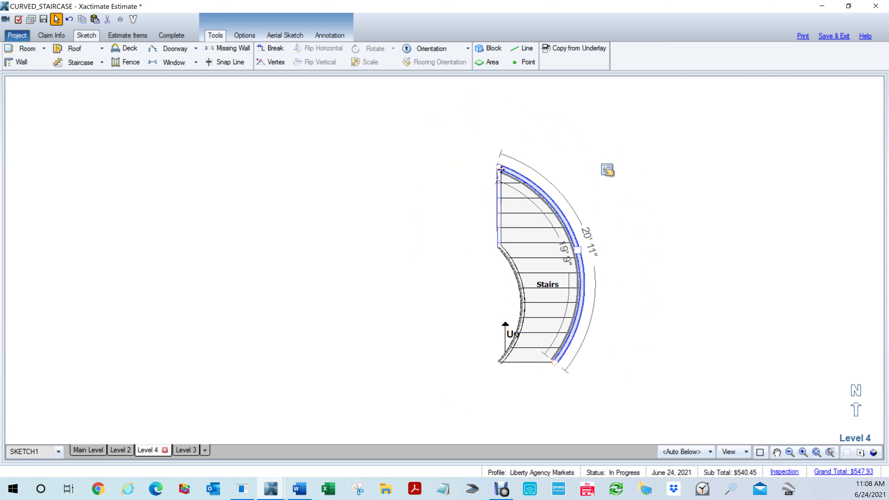
drag(500, 170, 501, 169)
key(space)
text(4'6)
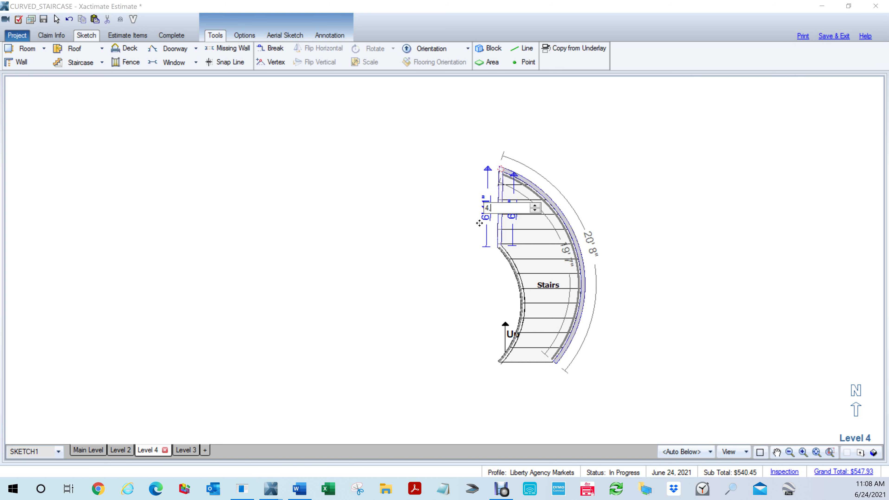
key(Return)
scroll(523, 224, up, 2)
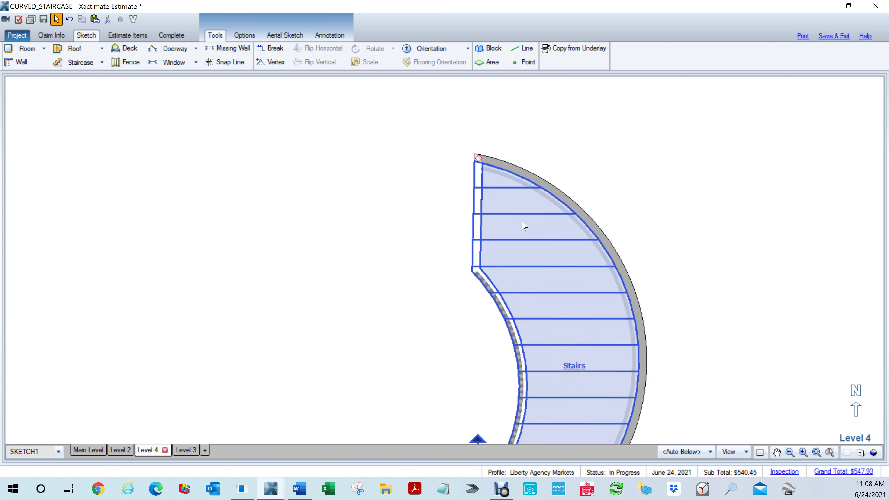
drag(479, 159, 477, 159)
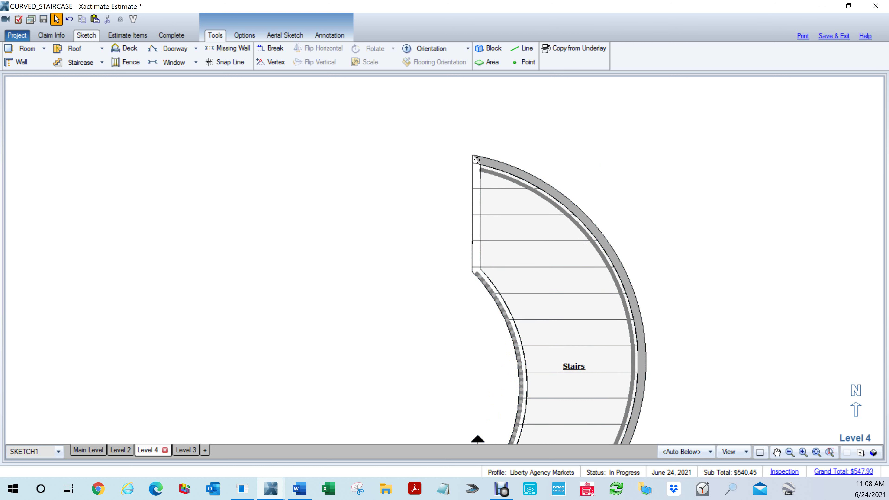
Examine the reshaped staircase in 3D from the open west side and from above.
scroll(654, 187, down, 4)
click(716, 329)
middle_click(695, 340)
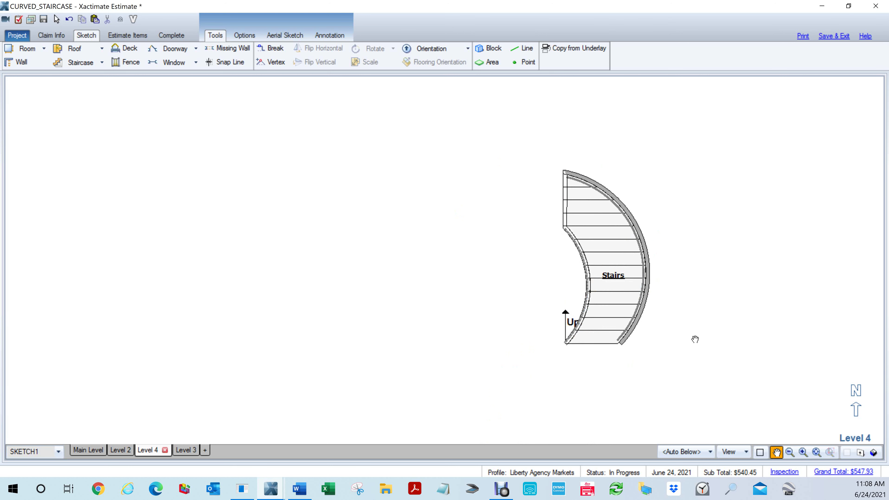
click(873, 453)
drag(591, 418, 727, 133)
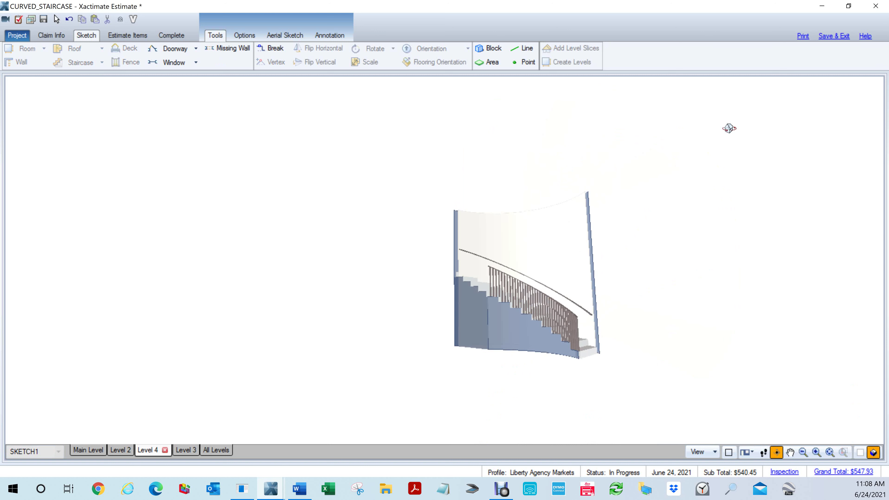
drag(703, 219, 700, 238)
key(Escape)
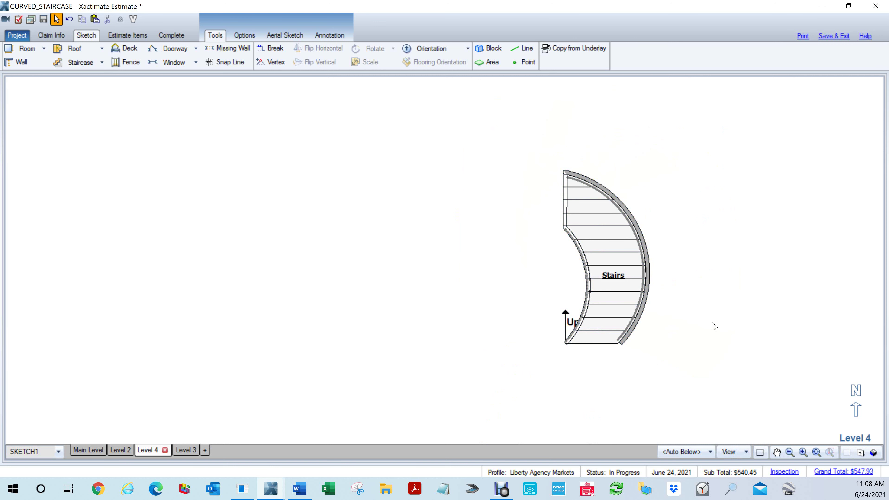
drag(657, 358, 520, 409)
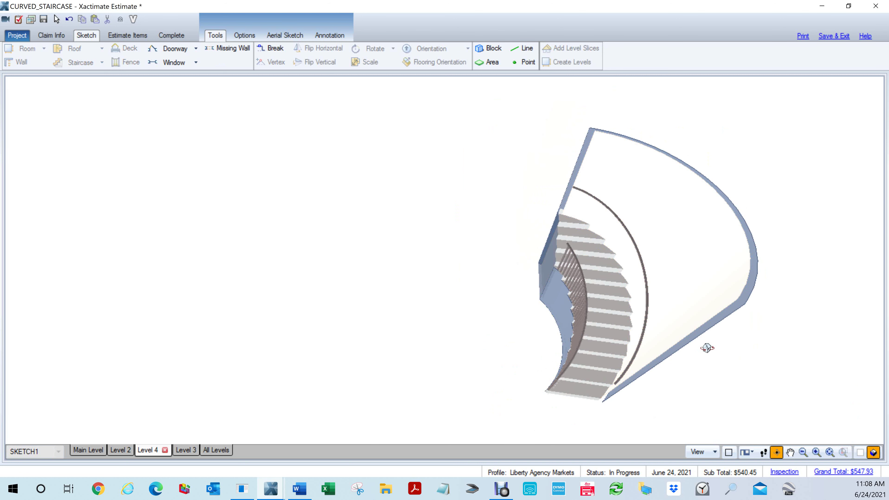
Turn on Angled Treads in the staircase's properties.
click(609, 276)
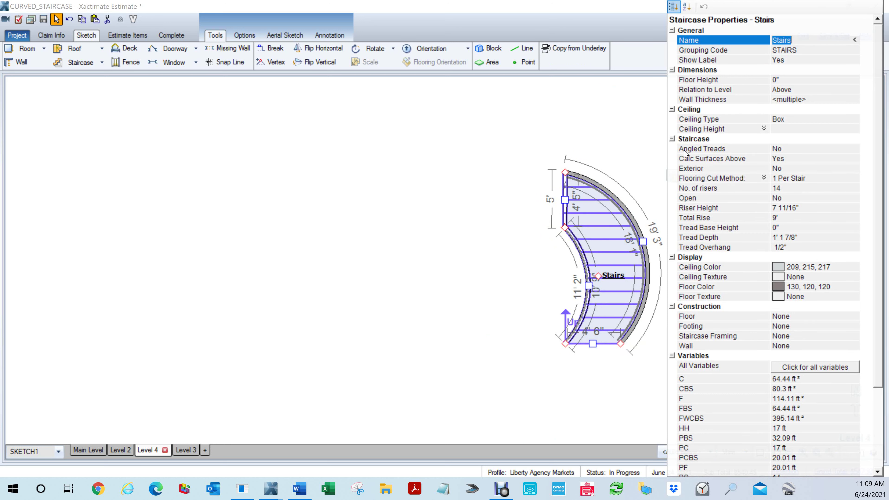
click(796, 150)
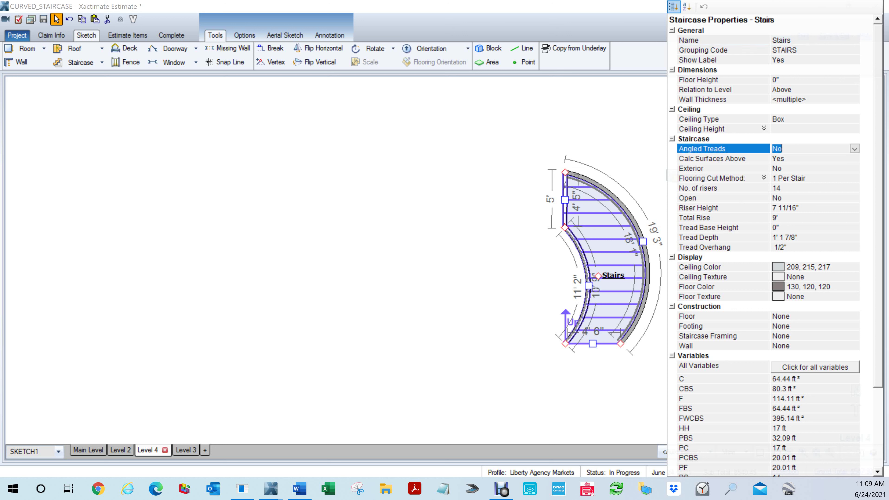
double_click(795, 149)
key(Return)
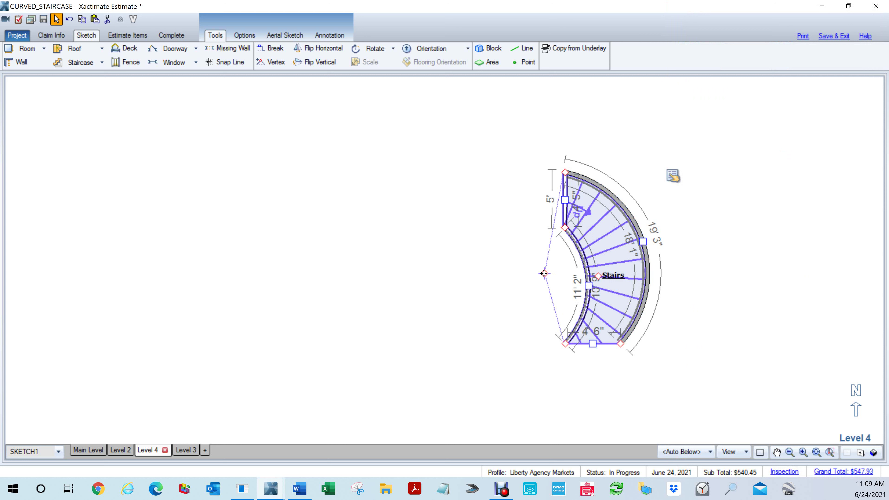
Move the convergence point of the angled treads south until it lines up with the staircase's south edge, west of the inner curve.
drag(543, 274, 526, 344)
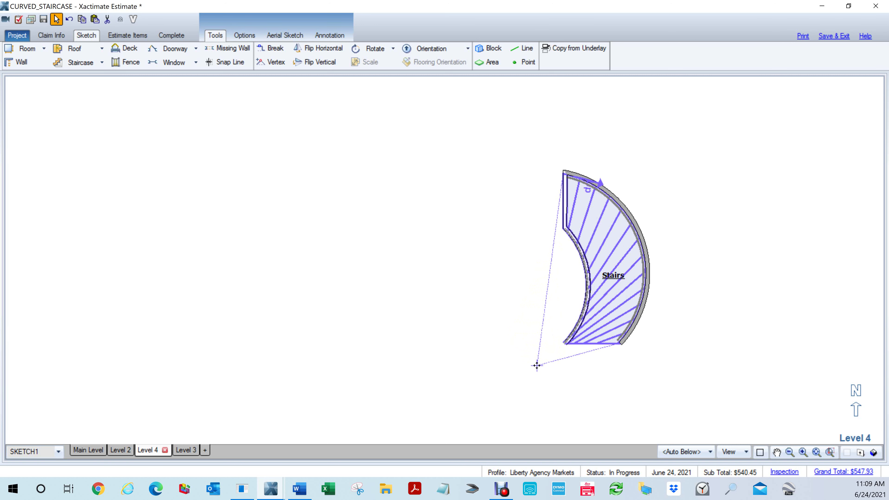
drag(511, 358, 461, 390)
drag(467, 405, 540, 343)
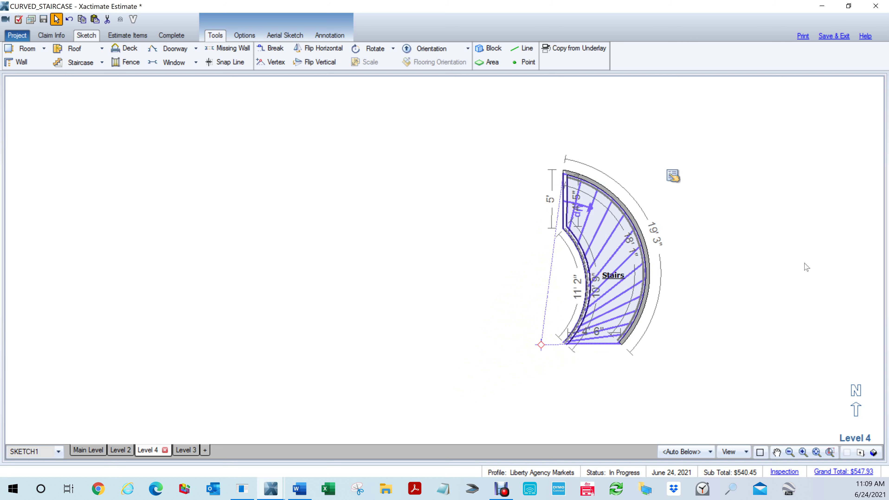
click(748, 277)
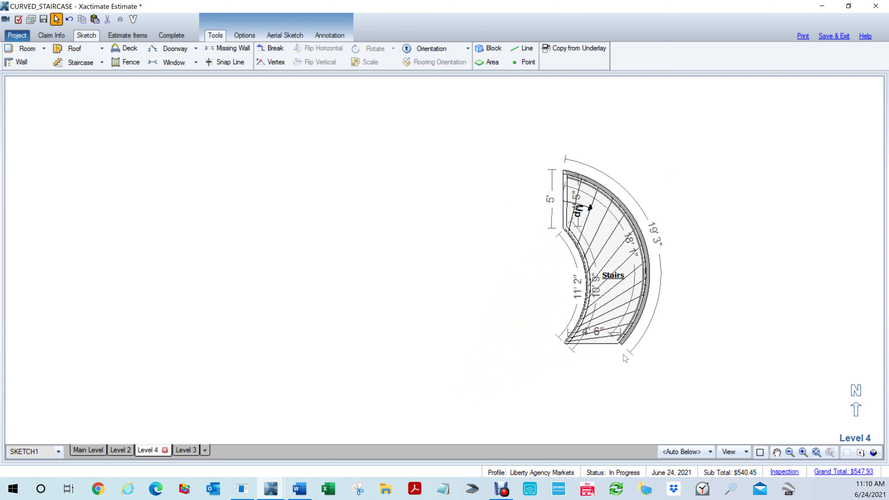
Examine the angled treads in 3D and return to the plan.
key(F8)
drag(485, 314, 384, 250)
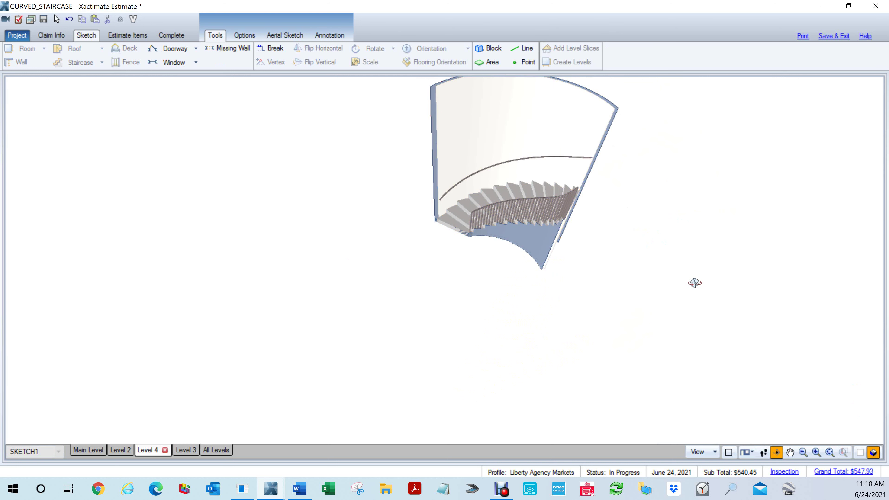
key(F3)
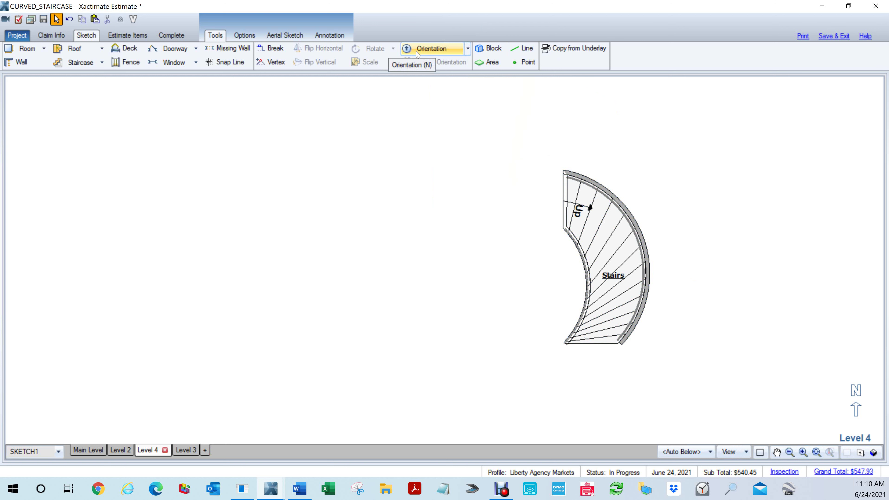
Reorient the staircase to climb from its south edge, check it in 3D, and return to the plan.
key(n)
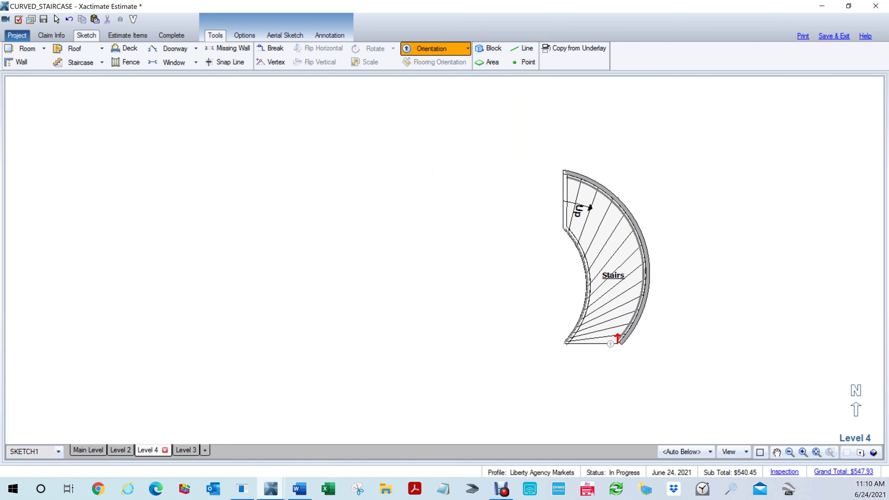
click(615, 340)
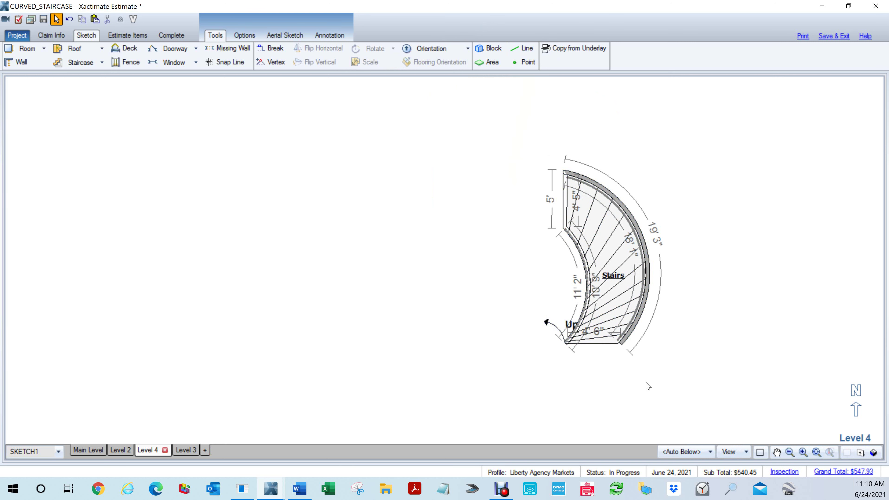
key(F8)
drag(624, 399, 631, 415)
mouse_move(638, 320)
mouse_down()
mouse_move(563, 391)
mouse_move(450, 397)
mouse_up()
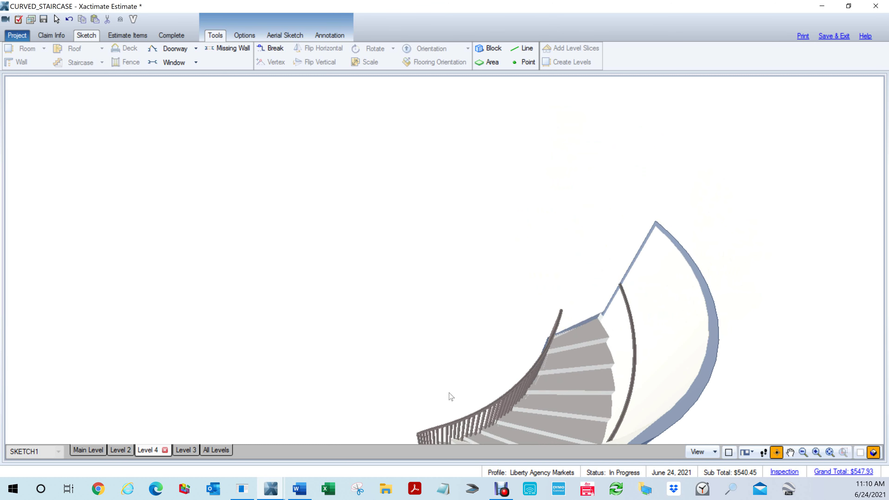
key(F8)
drag(724, 242, 608, 239)
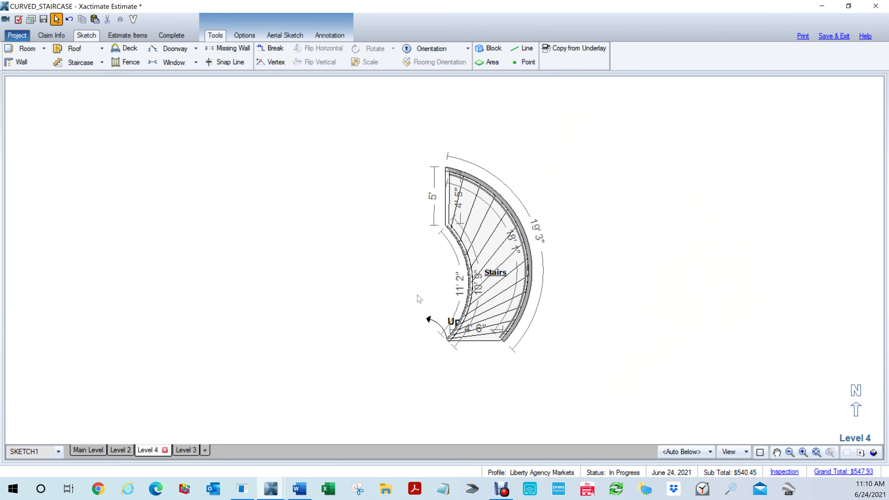
Select the whole staircase and flip it horizontally and back, twice.
drag(385, 109, 592, 443)
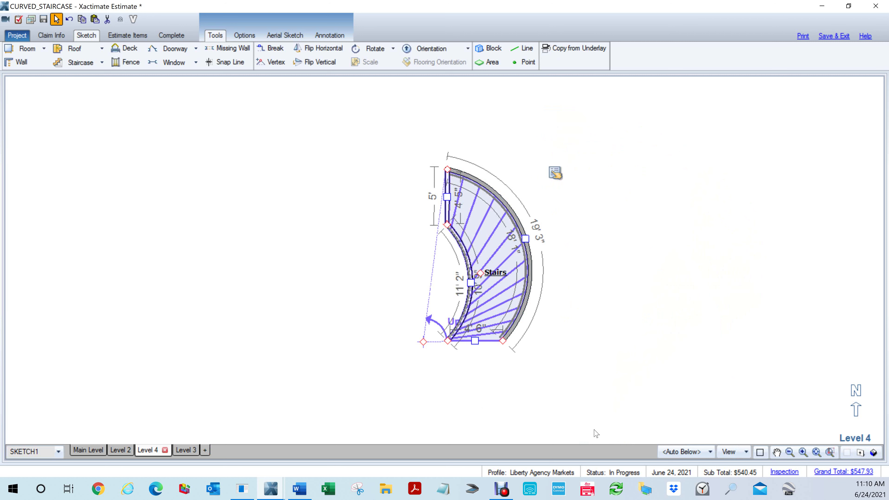
key(ctrl+h)
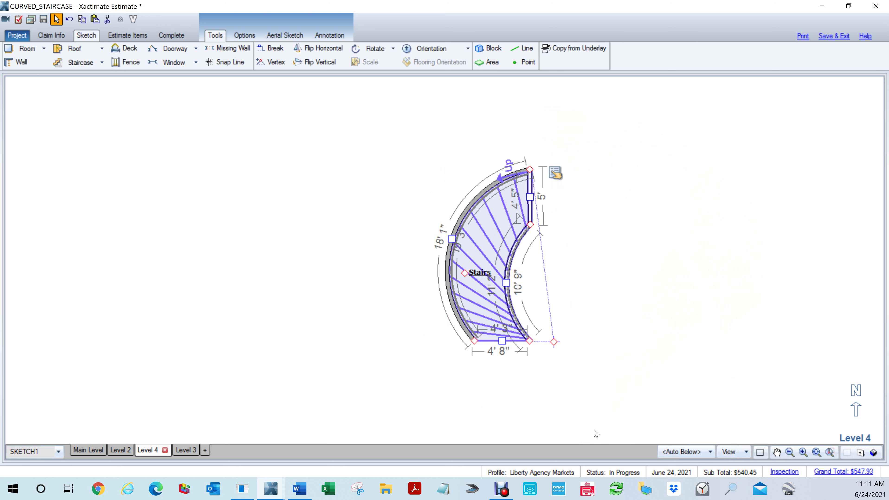
key(ctrl+h)
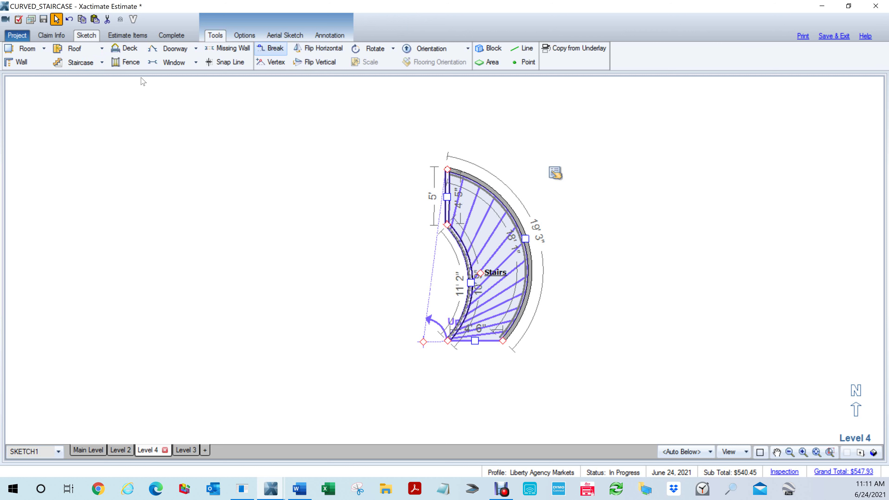
click(300, 50)
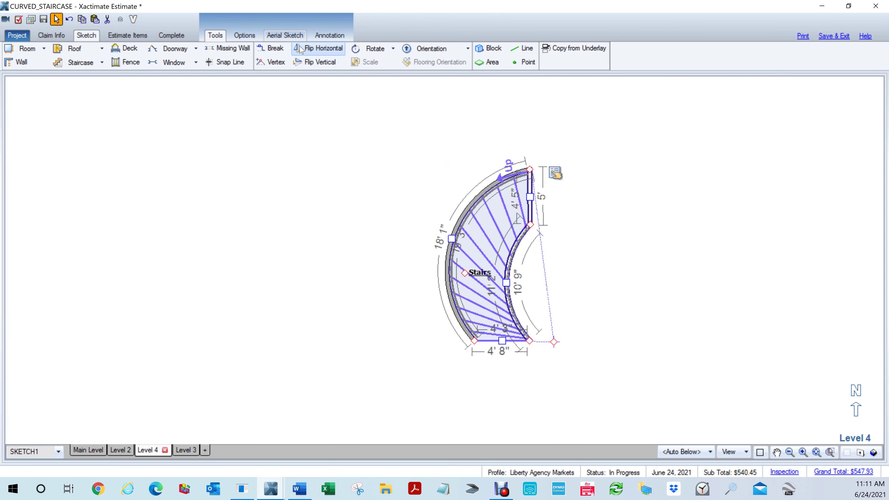
click(300, 50)
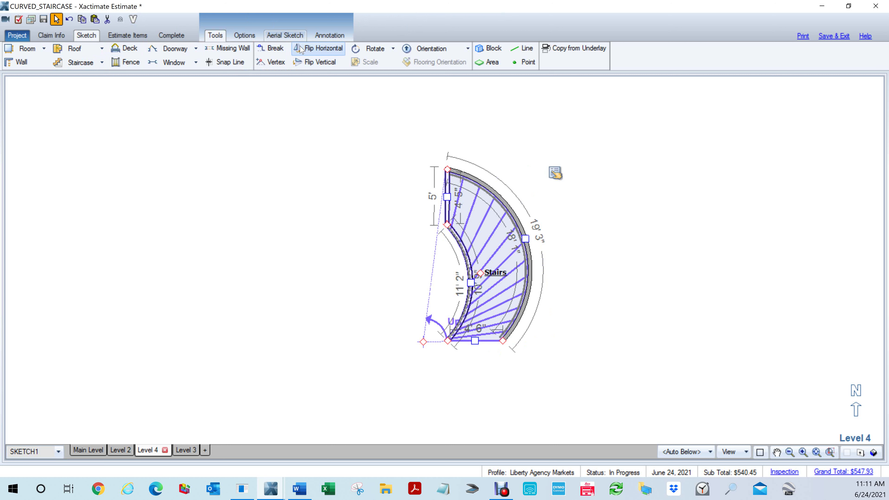
Flip the selected staircase vertically and back to its original position.
click(304, 64)
click(303, 67)
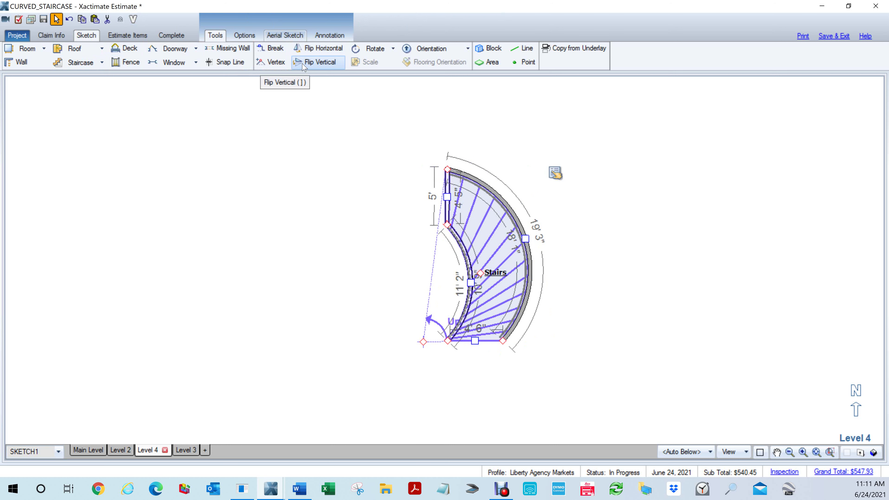
click(303, 66)
click(303, 66)
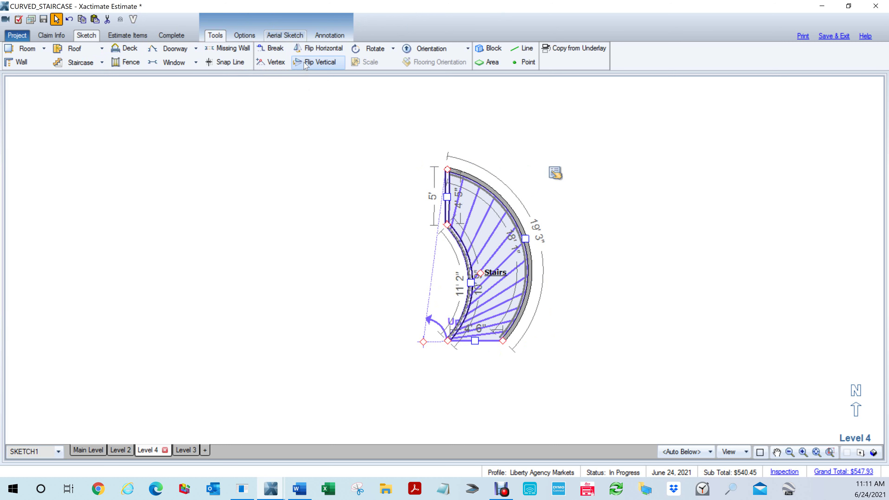
click(306, 65)
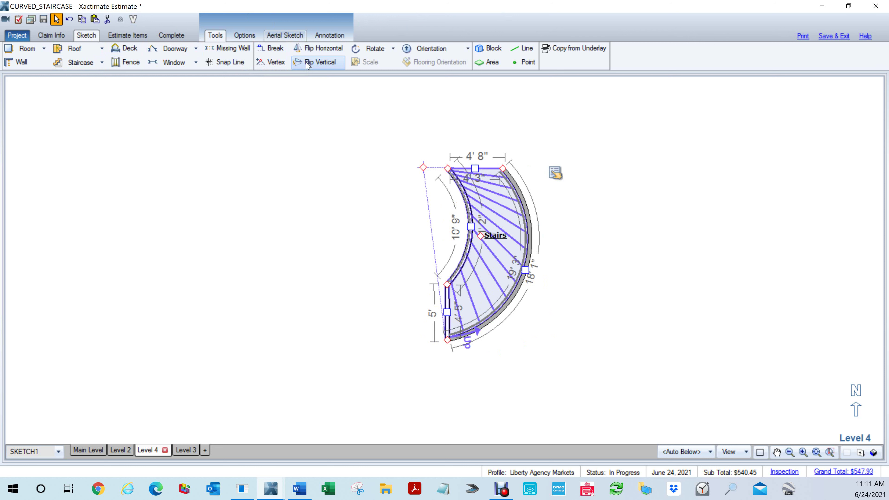
click(307, 65)
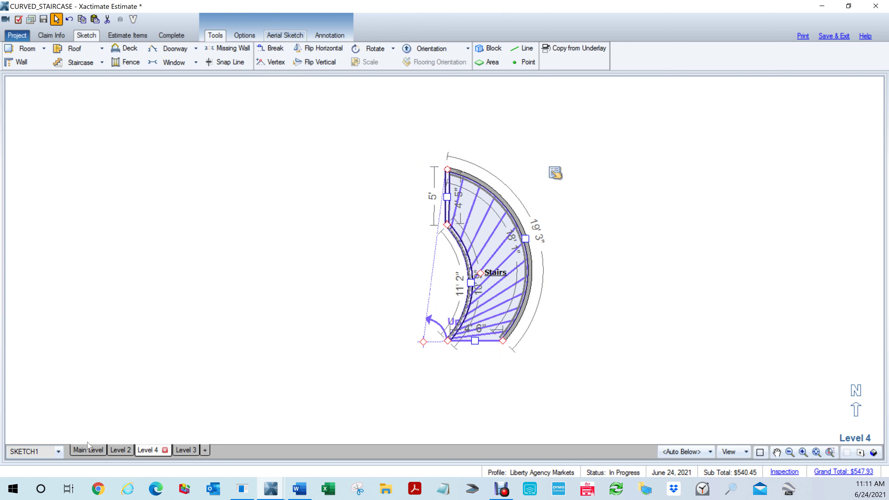
Delete the staircase from Level 4 and switch to 3D.
mouse_move(367, 131)
mouse_down()
mouse_move(556, 289)
mouse_move(633, 444)
mouse_up()
key(Delete)
click(873, 453)
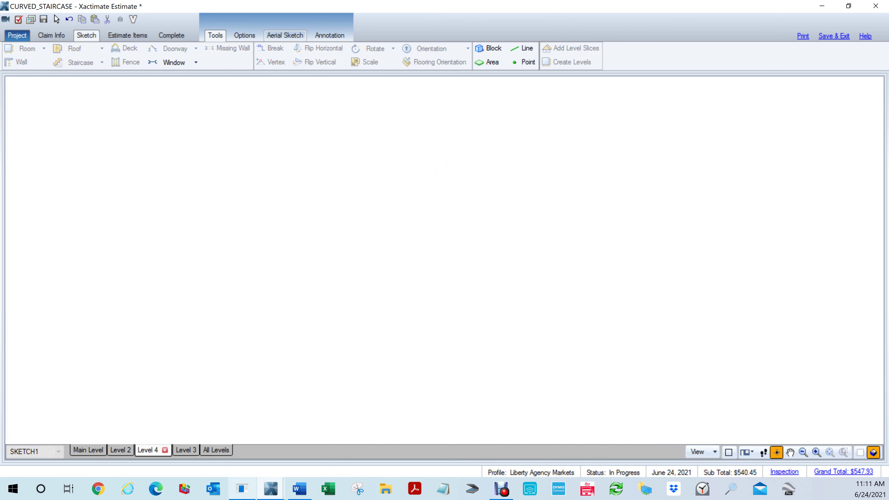
Examine the staircases of all levels together in 3D, including the semicircular one with balustrades on both sides.
click(213, 452)
click(213, 455)
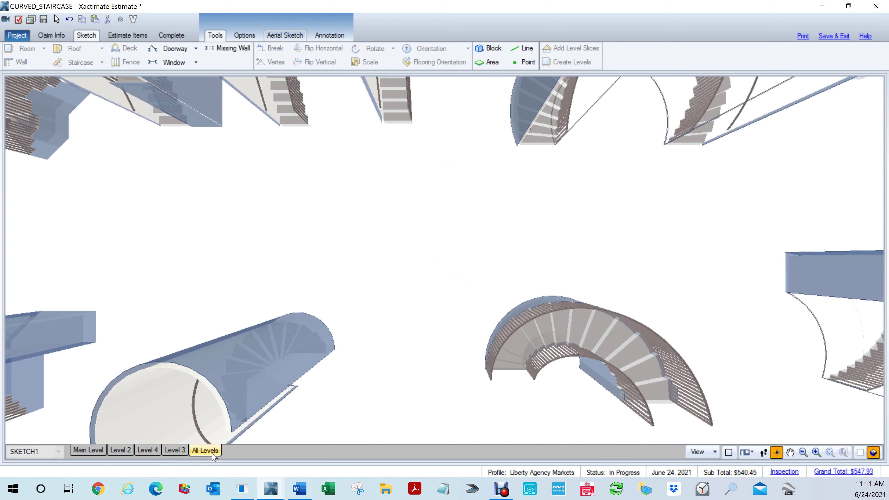
scroll(488, 292, down, 3)
drag(645, 266, 632, 154)
drag(797, 294, 796, 311)
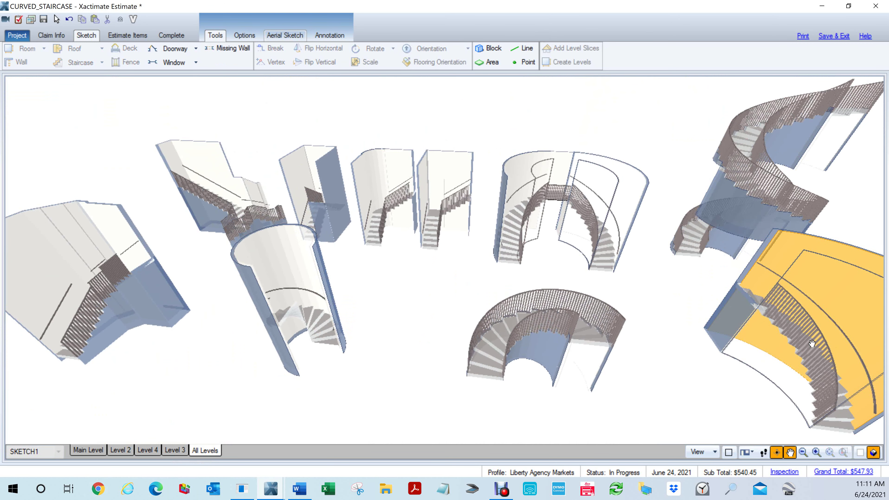
drag(666, 299, 582, 222)
drag(521, 326, 562, 417)
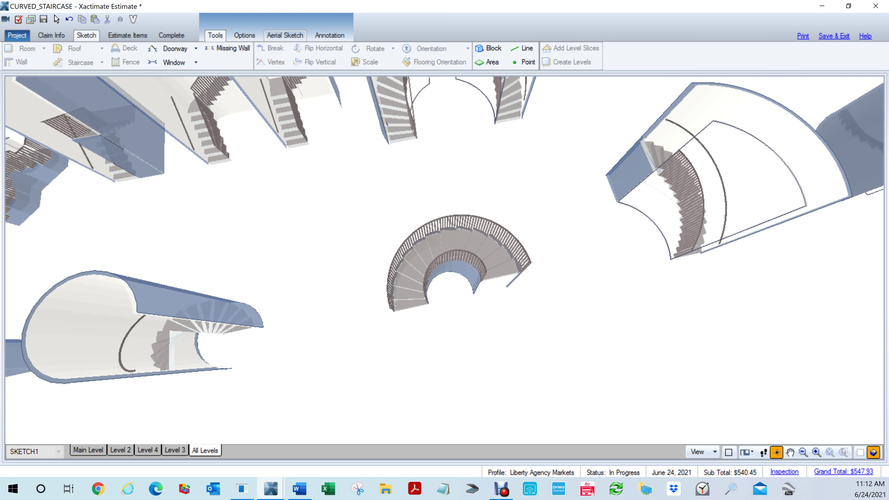
click(404, 295)
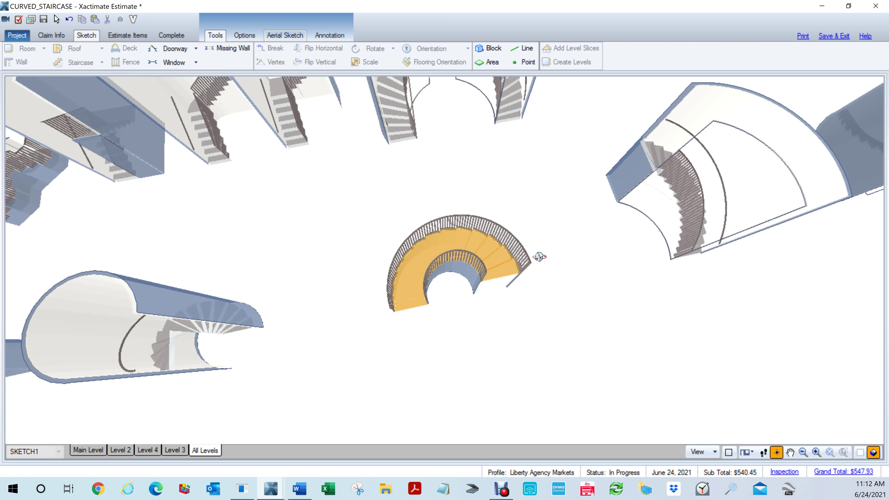